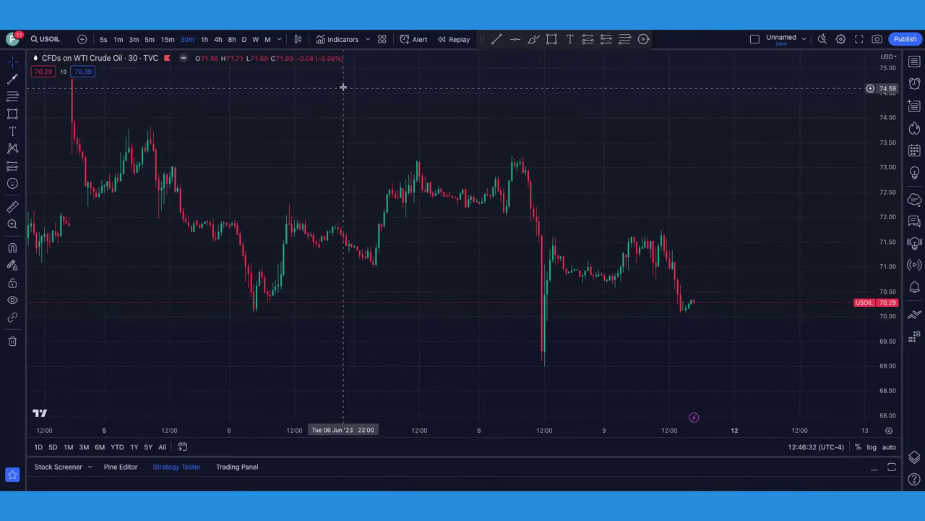
- Search indicators for 'mov', add Moving Average twice to the USOIL chart, and close the list
left_click(343, 39)
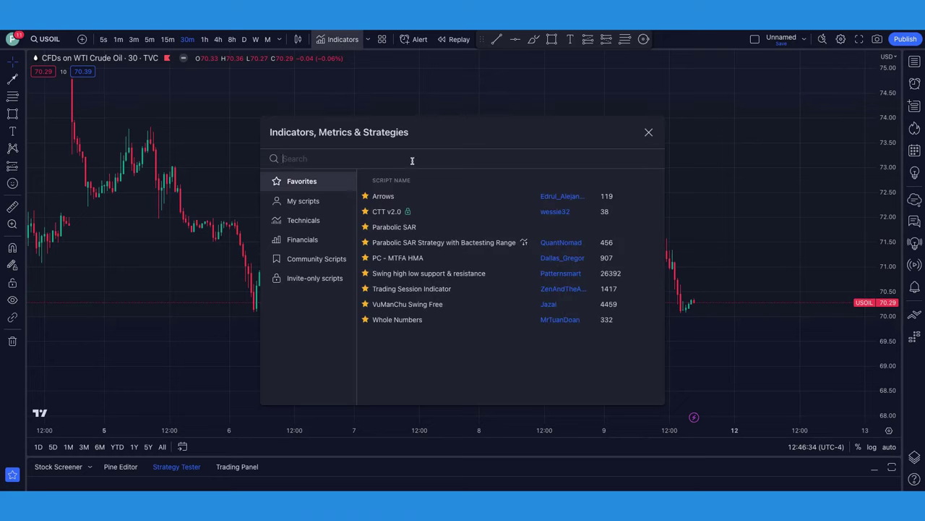
type("mov")
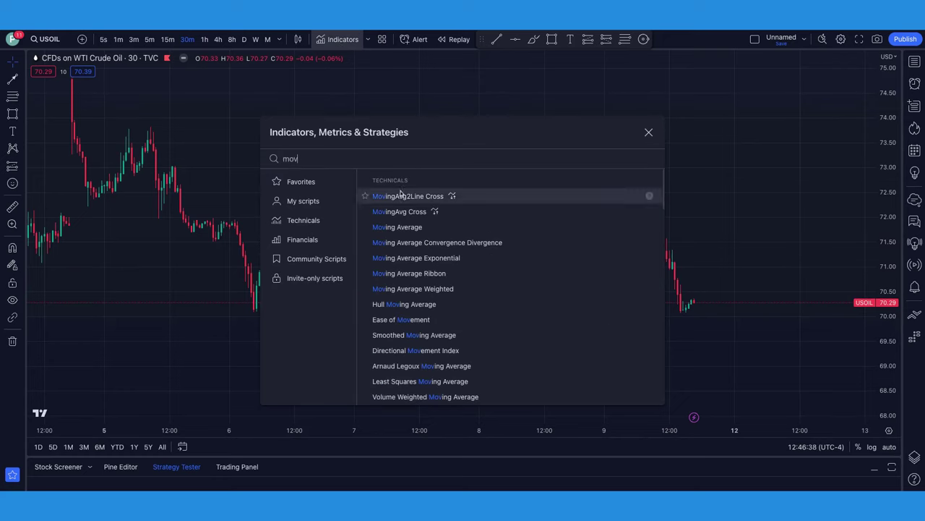
left_click(406, 229)
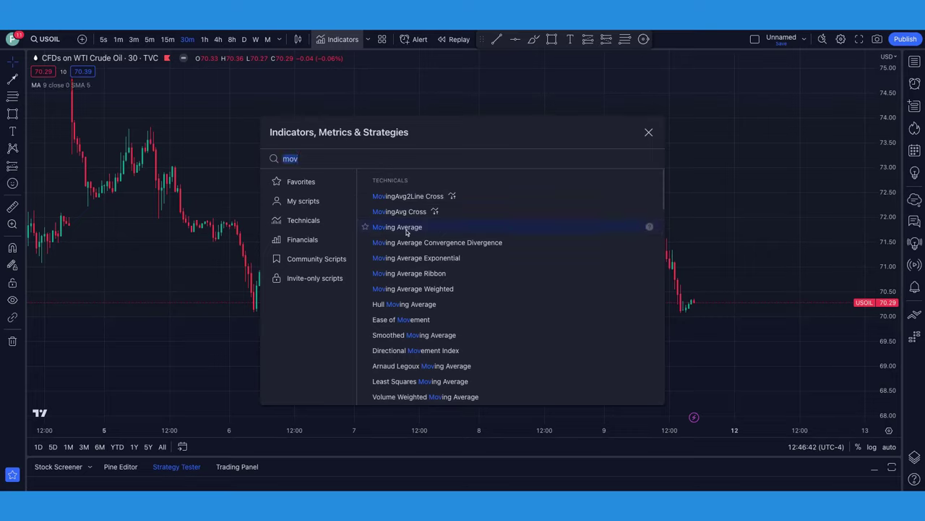
key("Return")
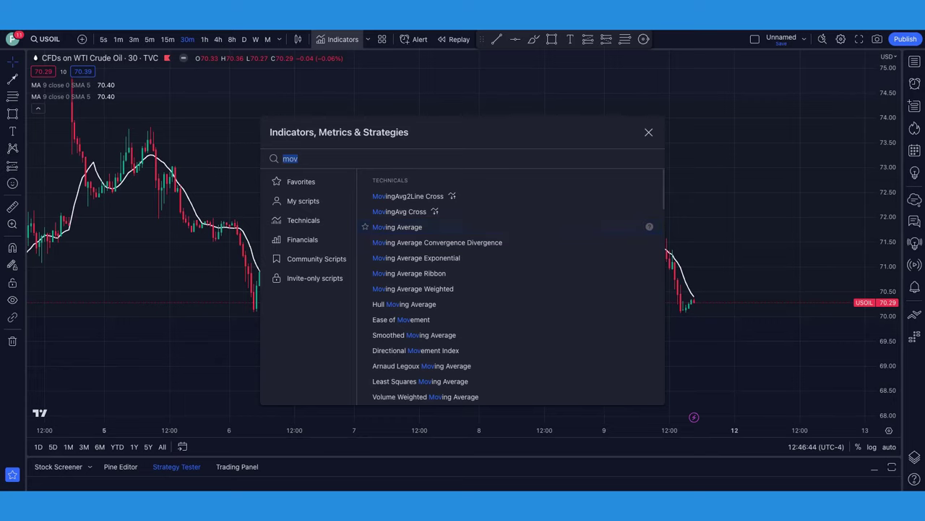
left_click(648, 134)
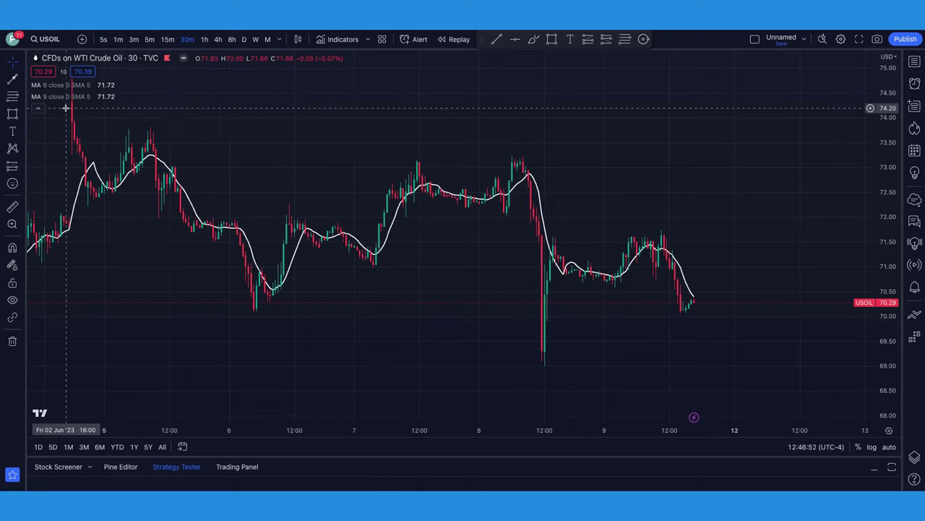
mouse_move(45, 89)
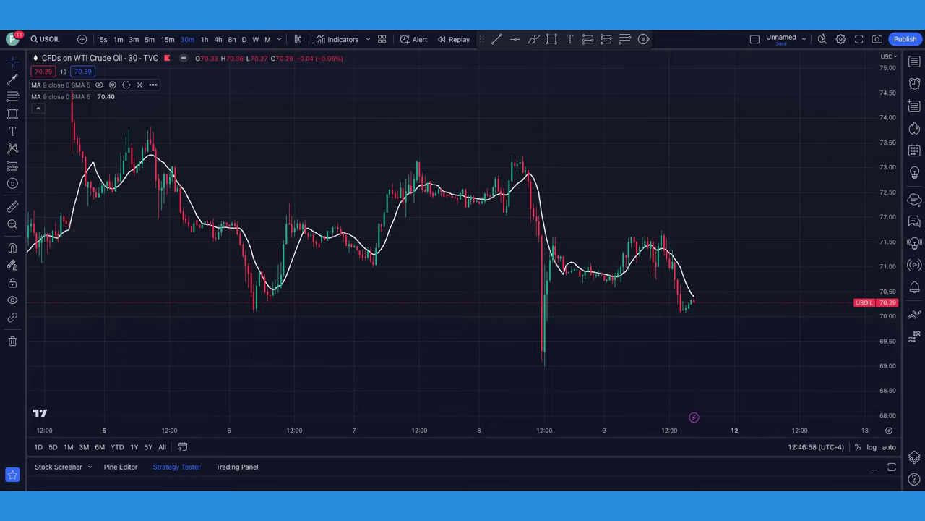
left_click(112, 85)
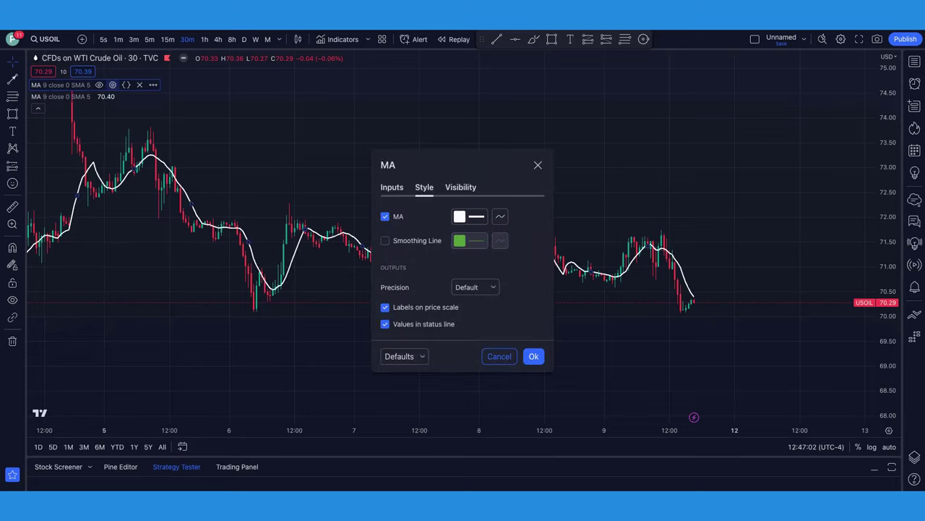
left_click(392, 188)
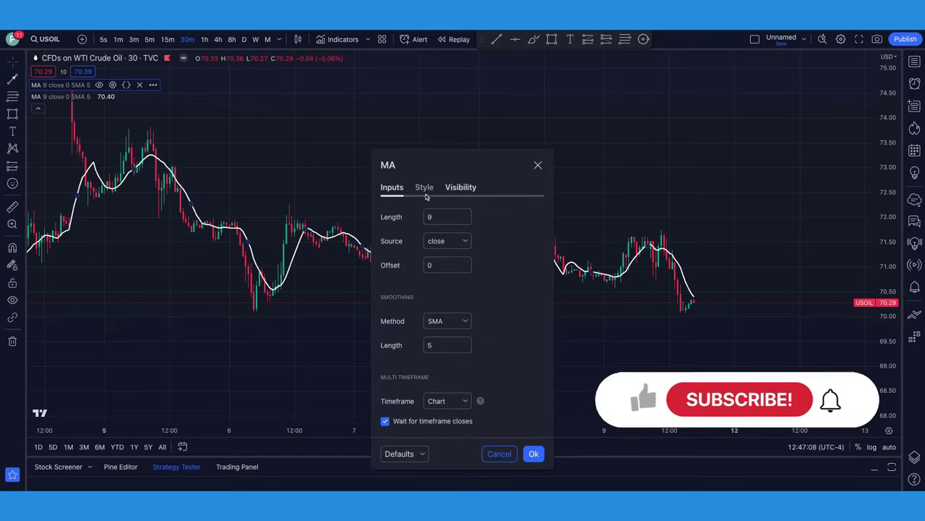
left_click(424, 187)
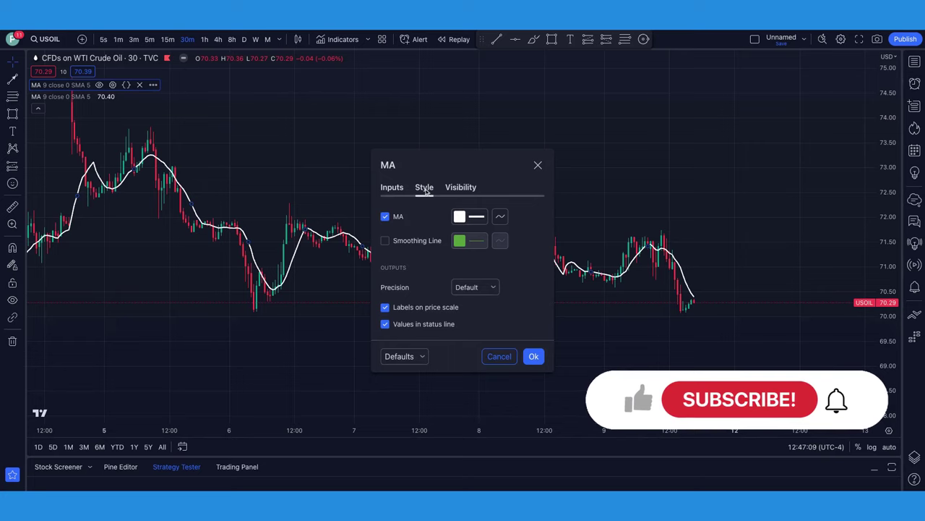
left_click(471, 218)
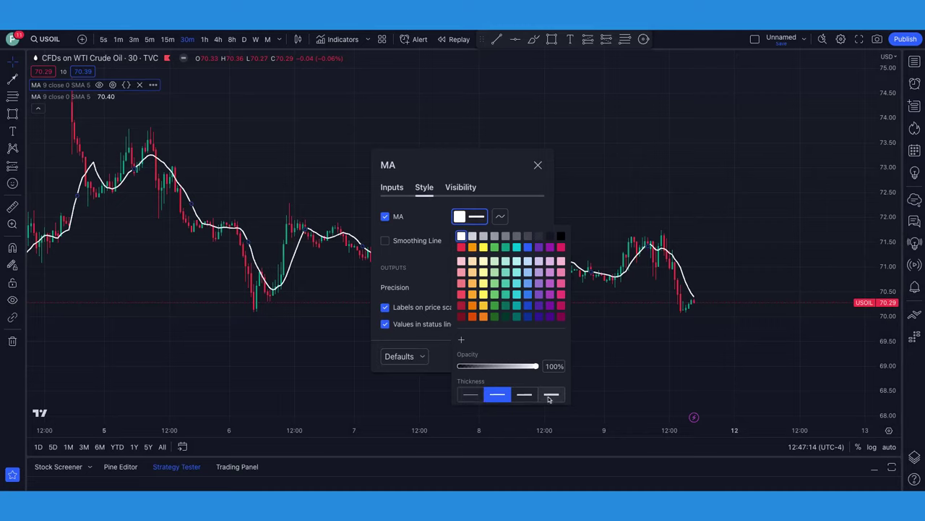
left_click(424, 356)
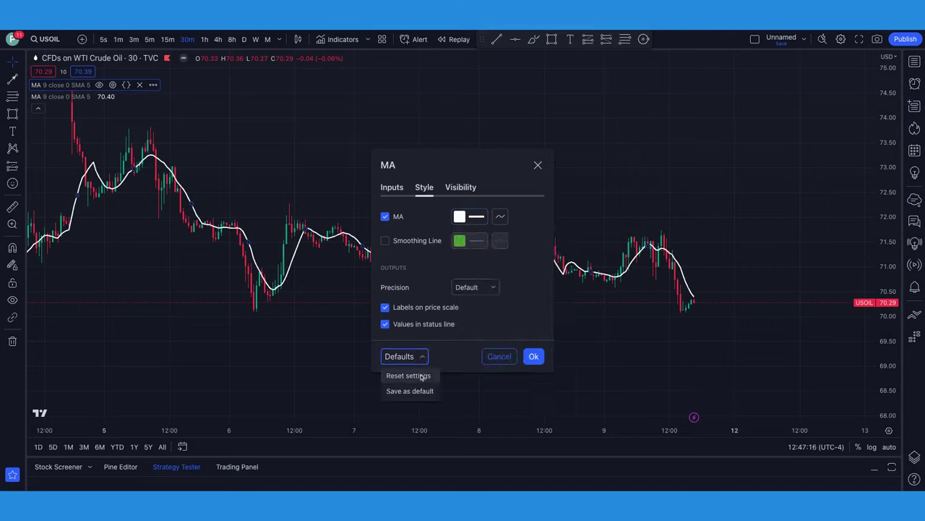
left_click(410, 391)
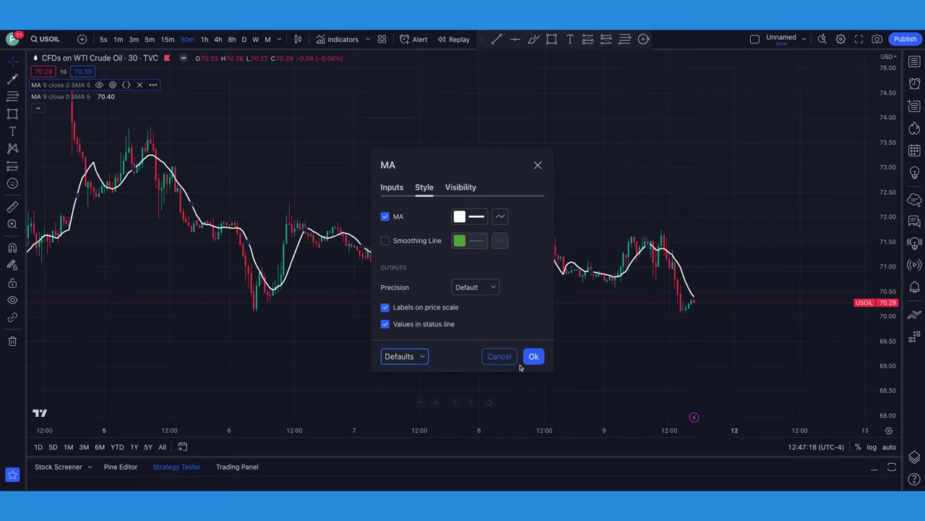
left_click(535, 357)
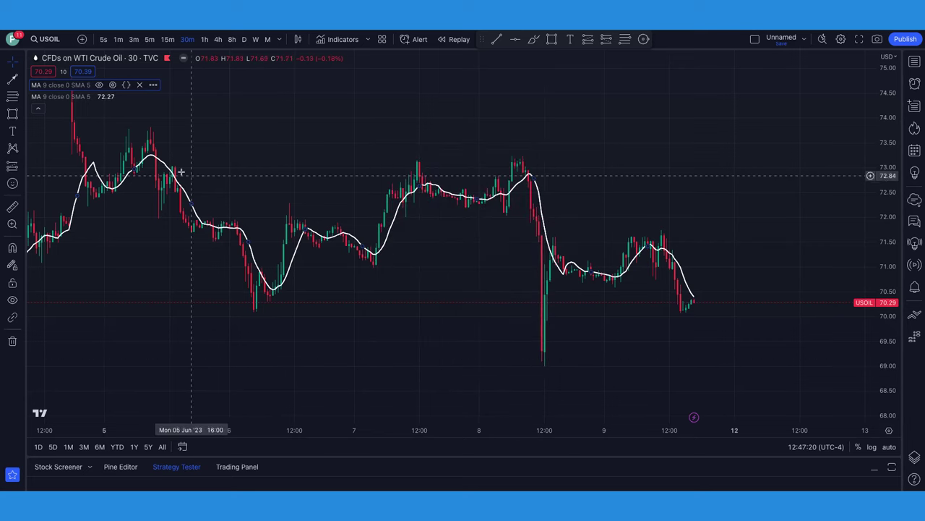
- Set the second moving average's Length input to 20
left_click(112, 96)
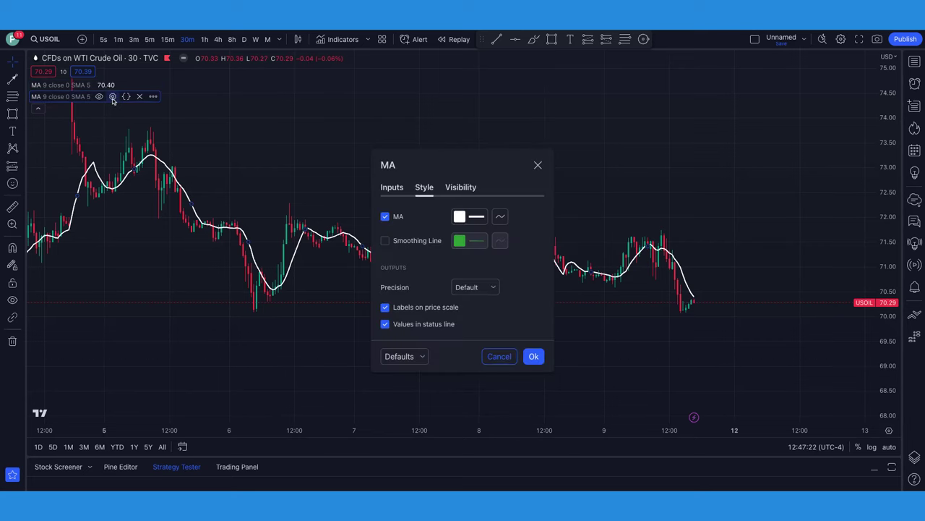
left_click(392, 187)
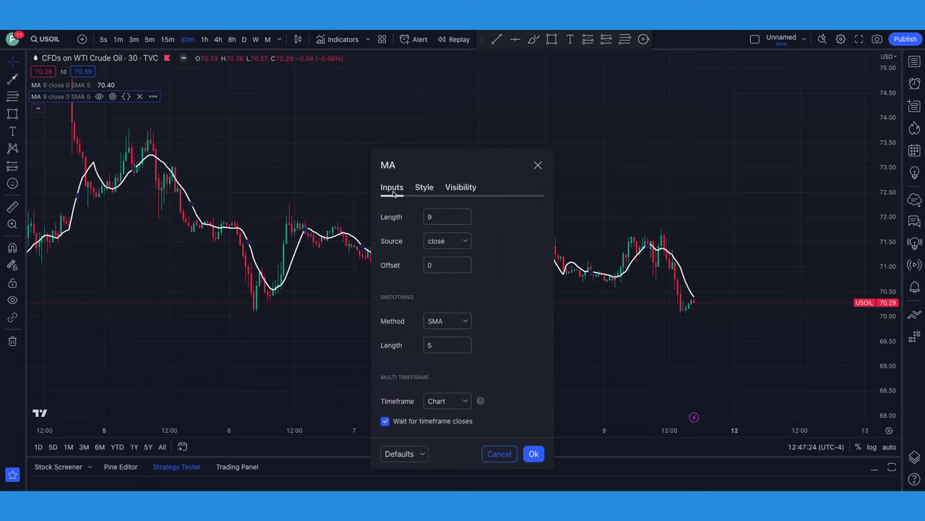
left_click(443, 216)
type("20")
key("BackSpace")
key("BackSpace")
type("1")
left_click(424, 187)
left_click(394, 188)
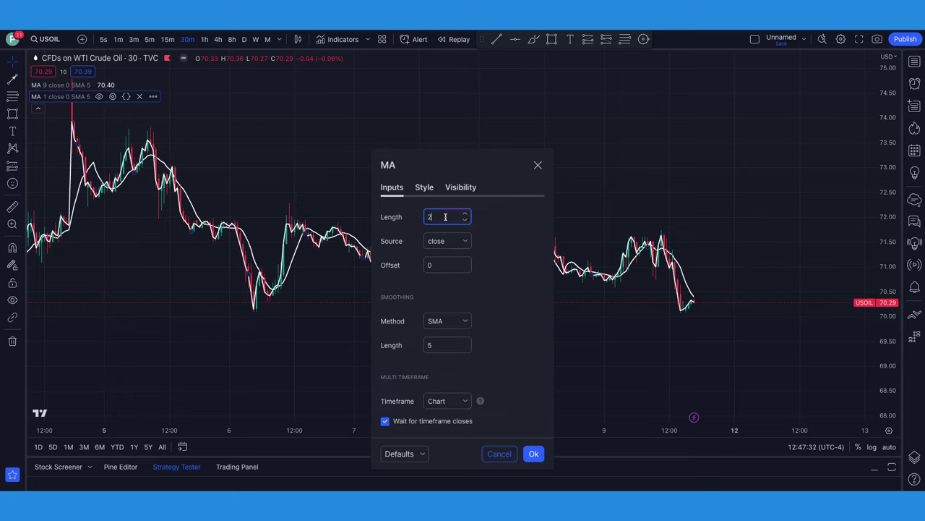
type("20")
key("Tab")
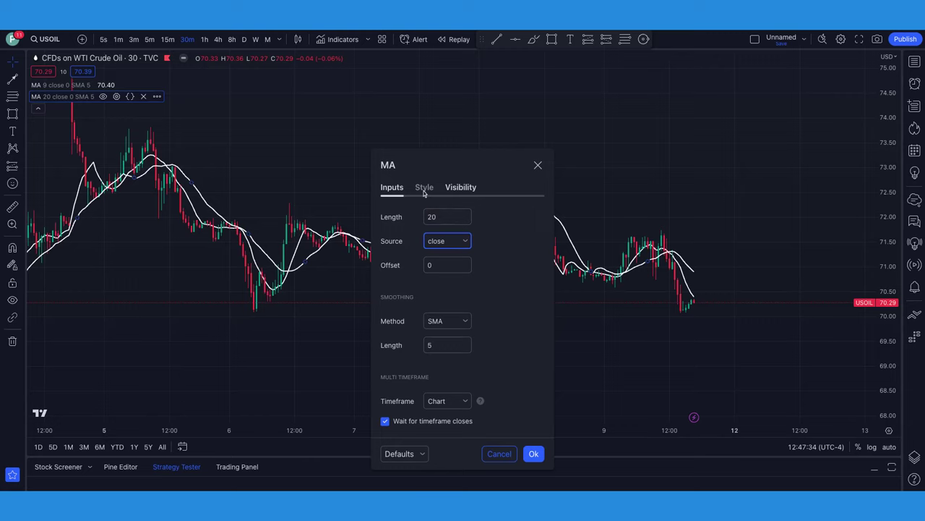
- Colour the second moving average yellow, save it as the default, and confirm
left_click(424, 189)
left_click(461, 219)
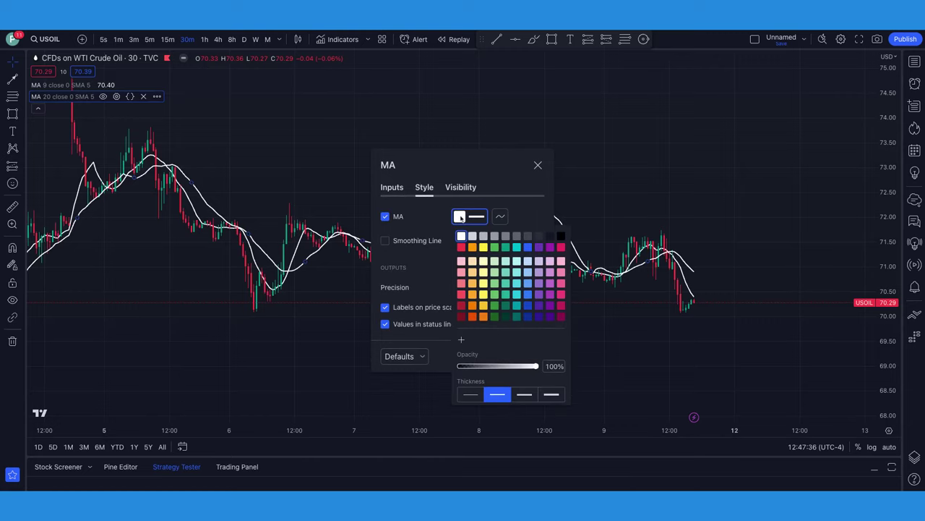
left_click(483, 248)
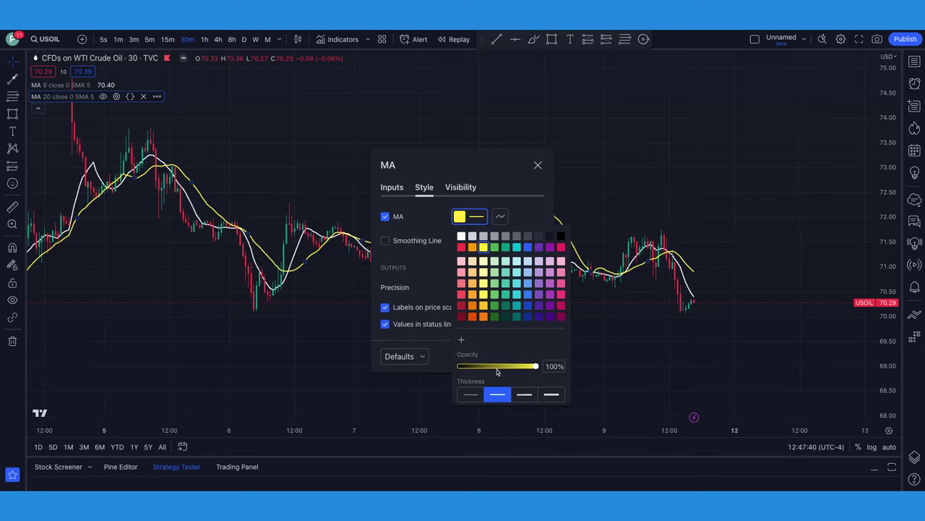
left_click(408, 355)
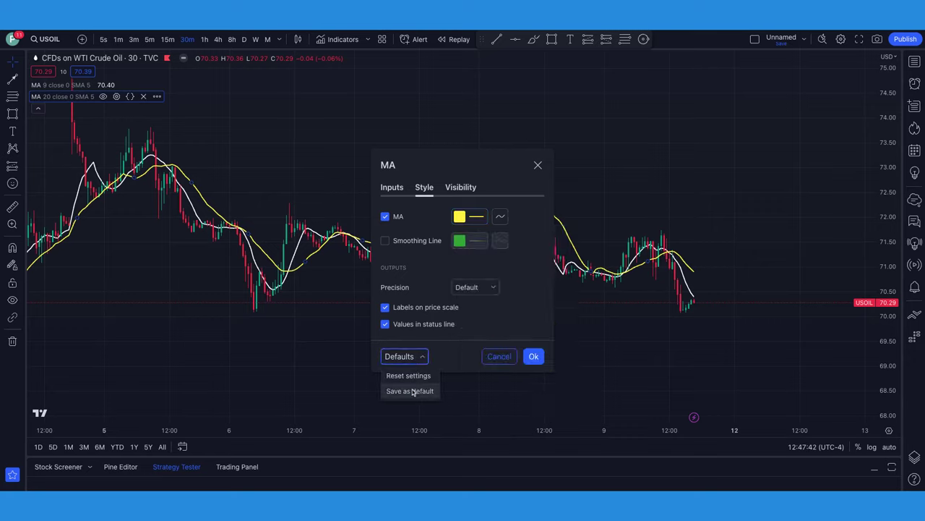
left_click(411, 389)
left_click(532, 356)
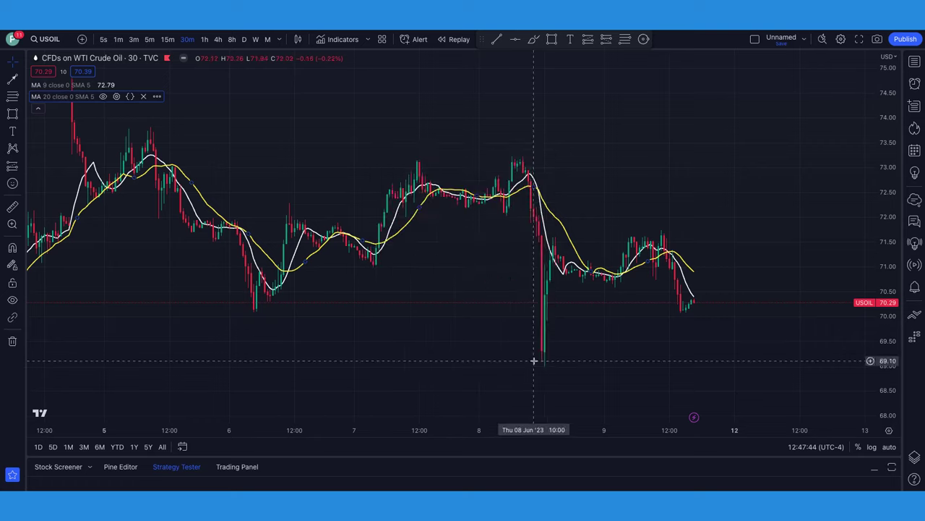
- Scroll the 30-minute chart back in time until the 2–6 June bars are visible
scroll(461, 224, "up", 3)
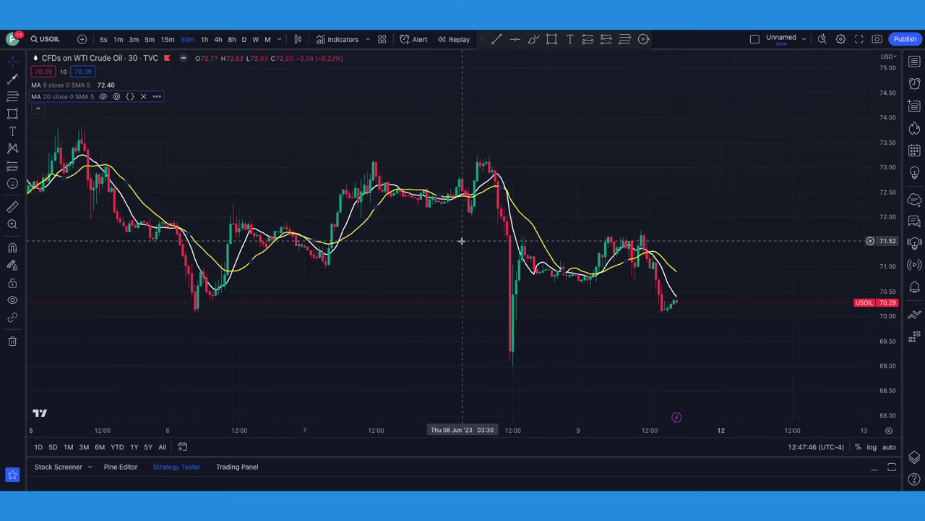
scroll(461, 240, "down", 2)
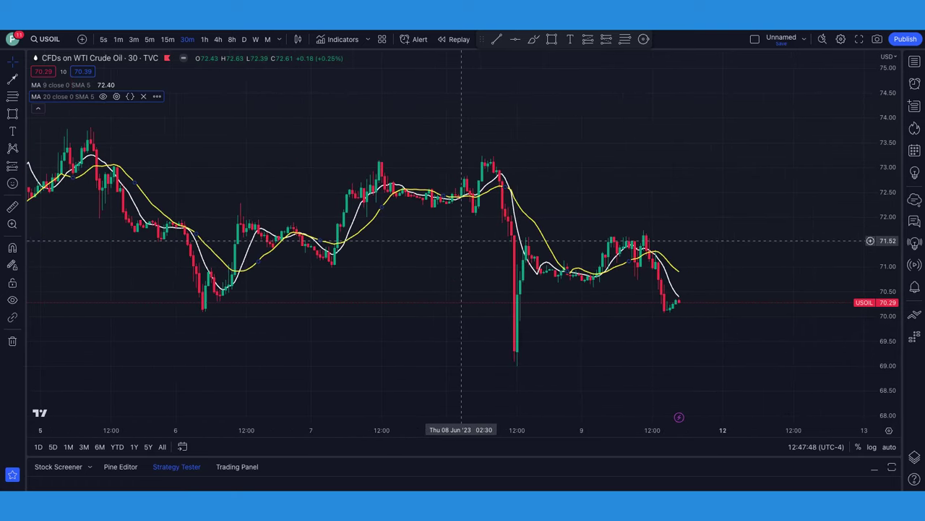
scroll(461, 240, "up", 3)
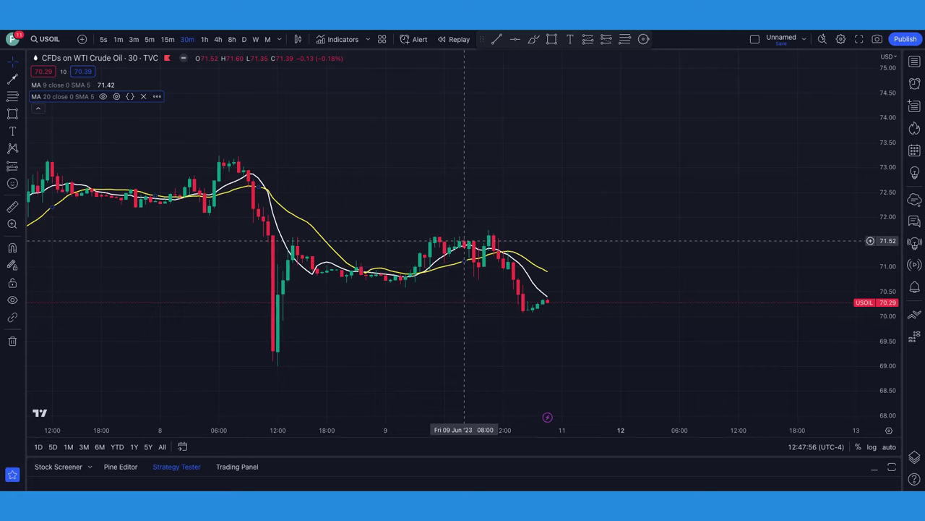
scroll(378, 193, "left", 10)
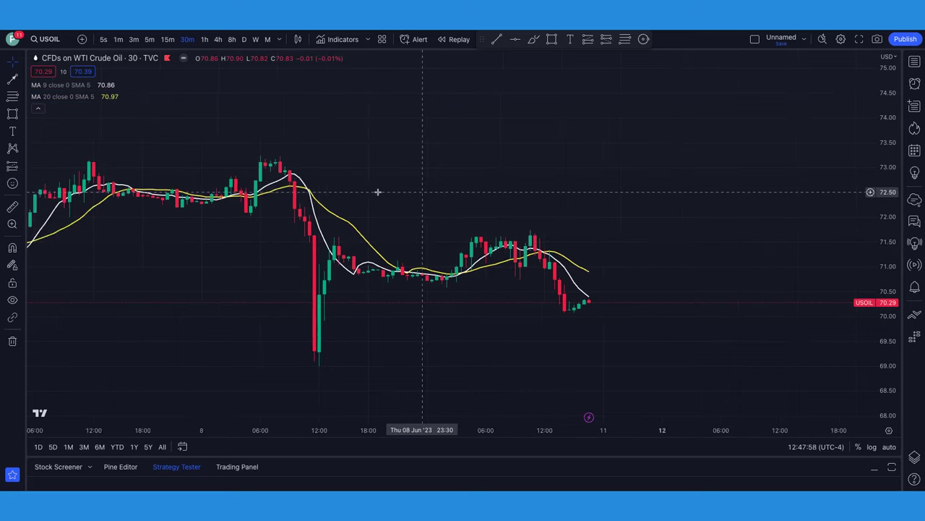
scroll(354, 261, "left", 10)
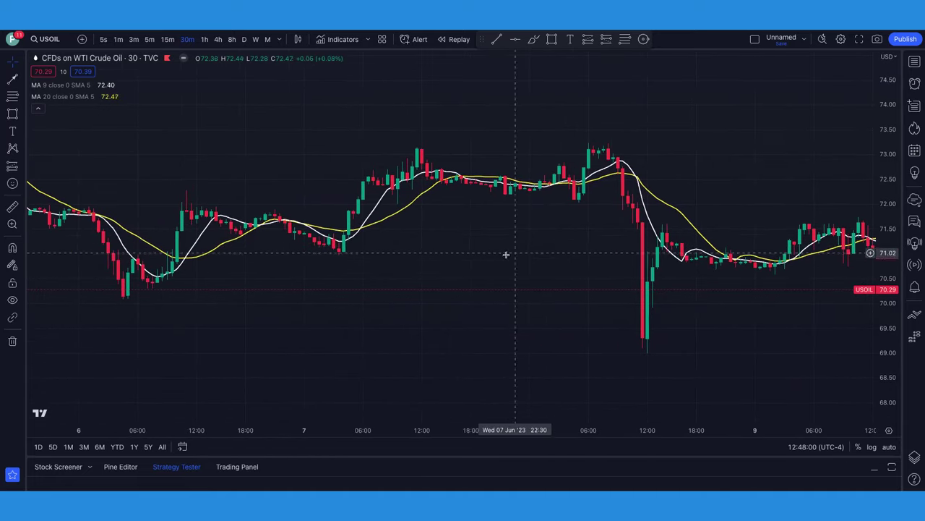
scroll(376, 281, "left", 4)
scroll(377, 282, "left", 2)
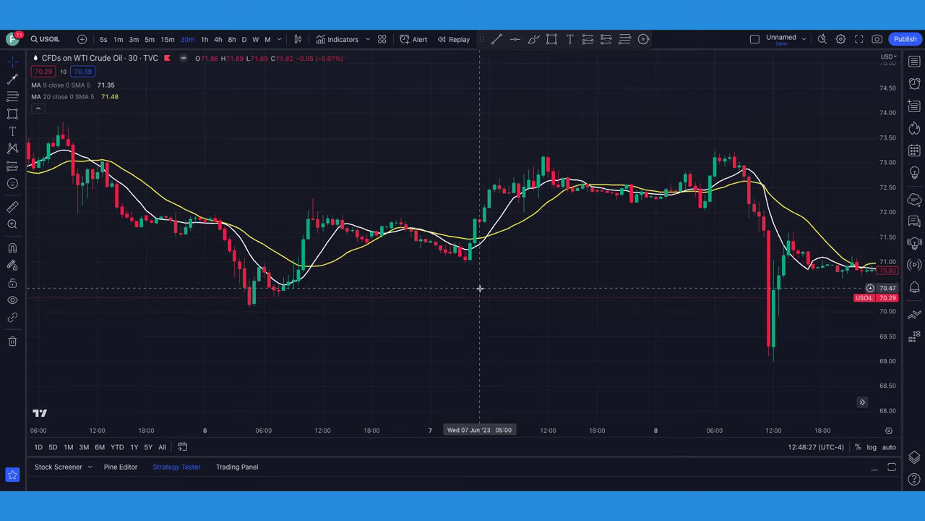
scroll(393, 304, "left", 5)
scroll(393, 304, "left", 5)
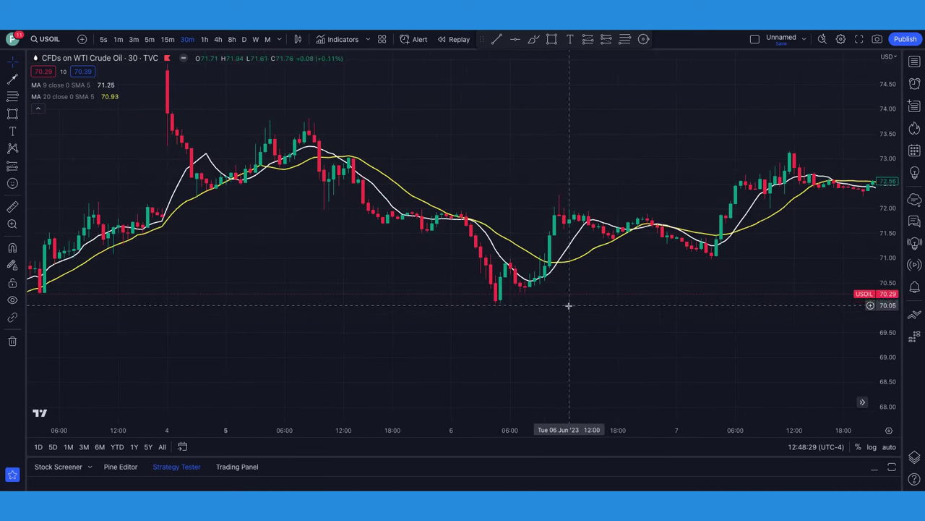
scroll(359, 260, "left", 7)
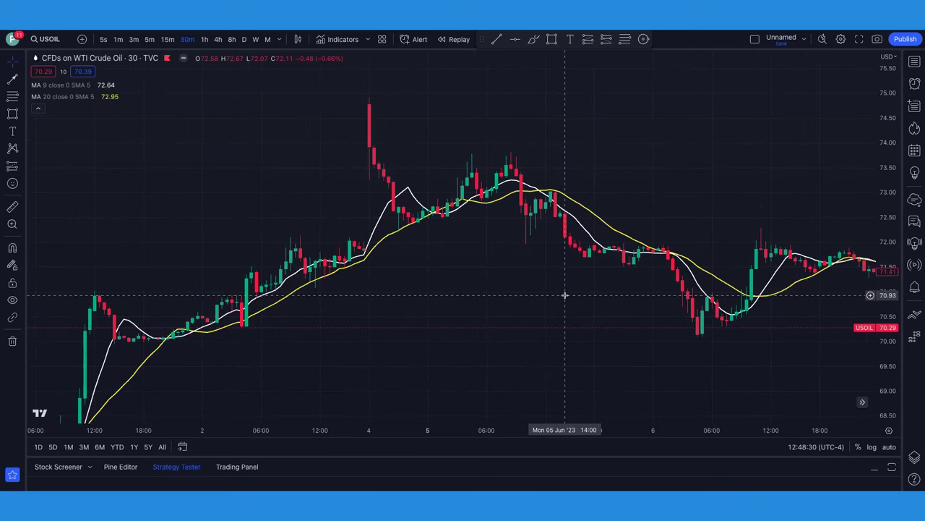
scroll(562, 295, "right", 5)
scroll(480, 290, "left", 3)
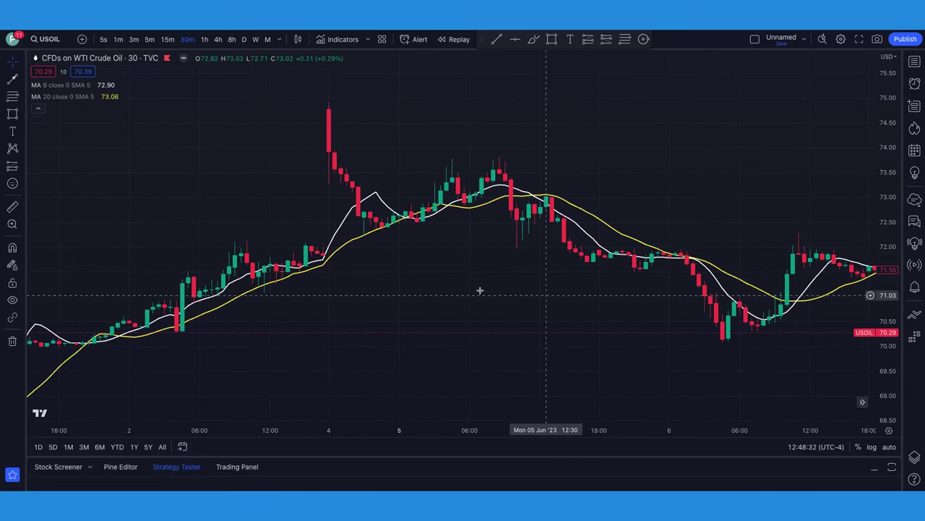
- Draw a cyan rectangle around the 5 June crossover bars and turn on bar replay
left_click(551, 40)
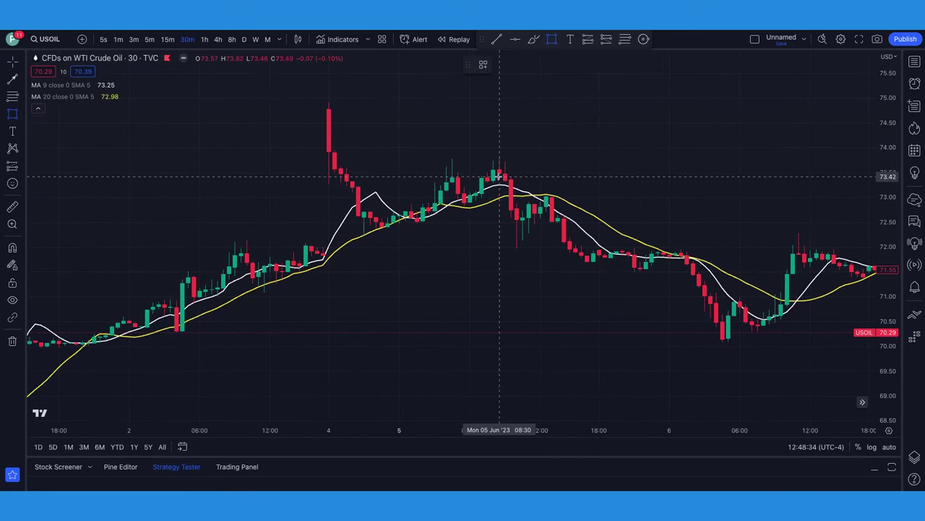
left_click_drag(493, 177, 583, 247)
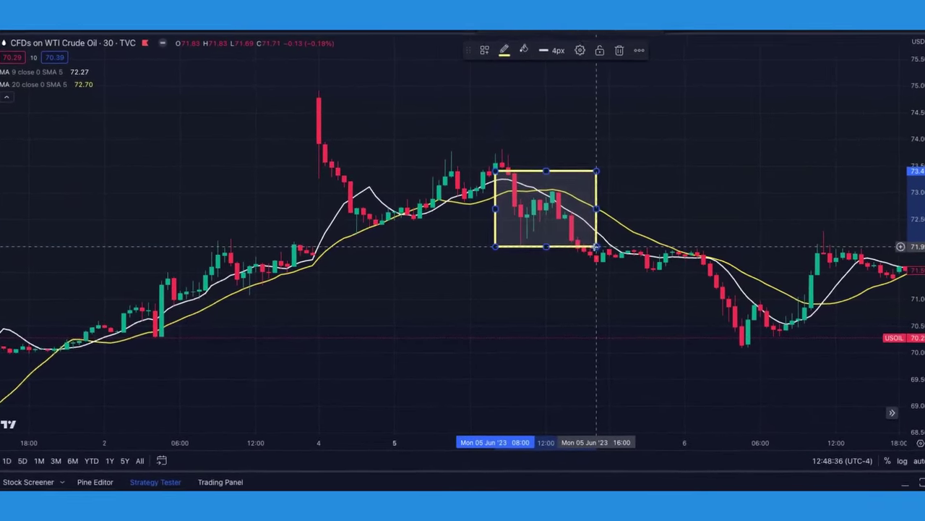
left_click(501, 62)
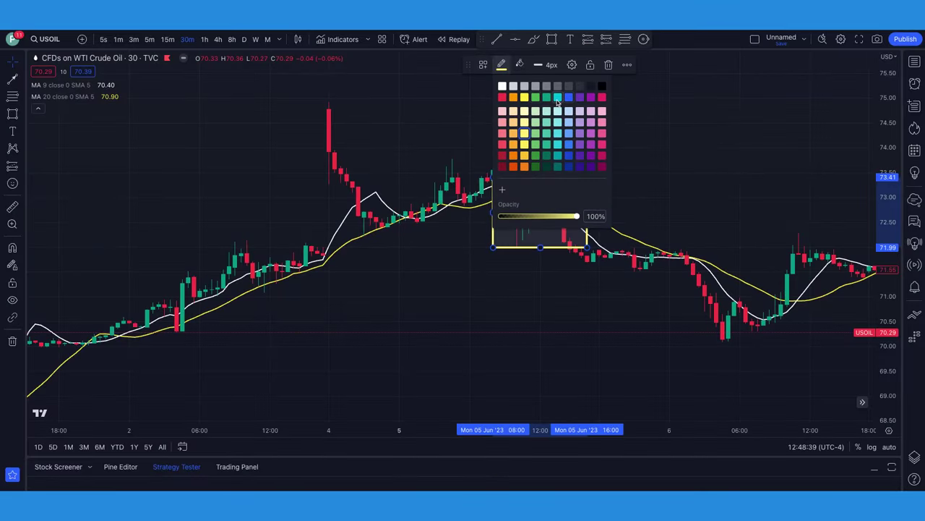
left_click(557, 98)
left_click(647, 142)
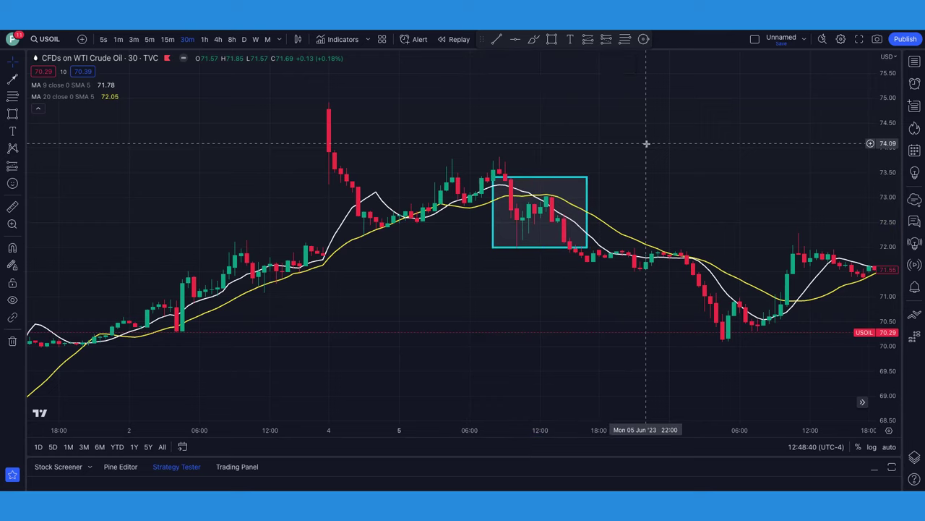
left_click(453, 41)
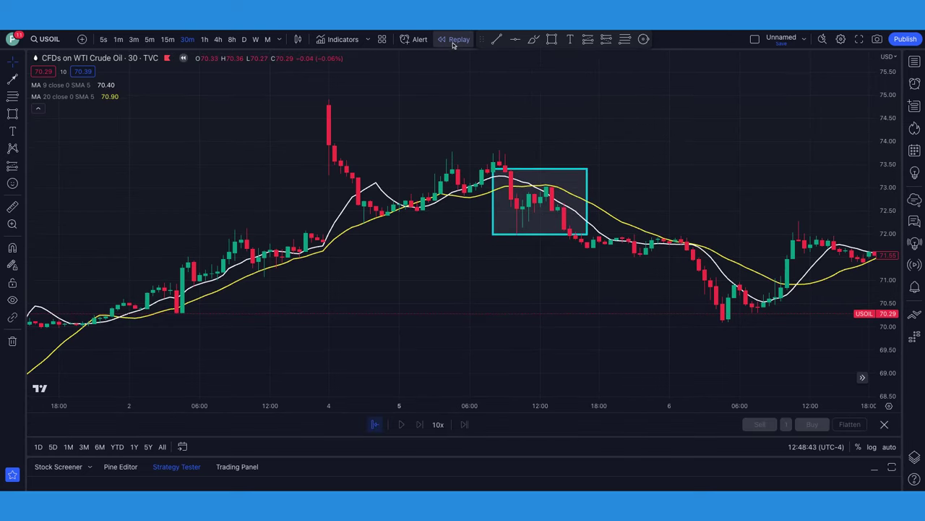
- Start the replay just before the cyan box at 3x speed, pausing once the box fills
left_click(516, 142)
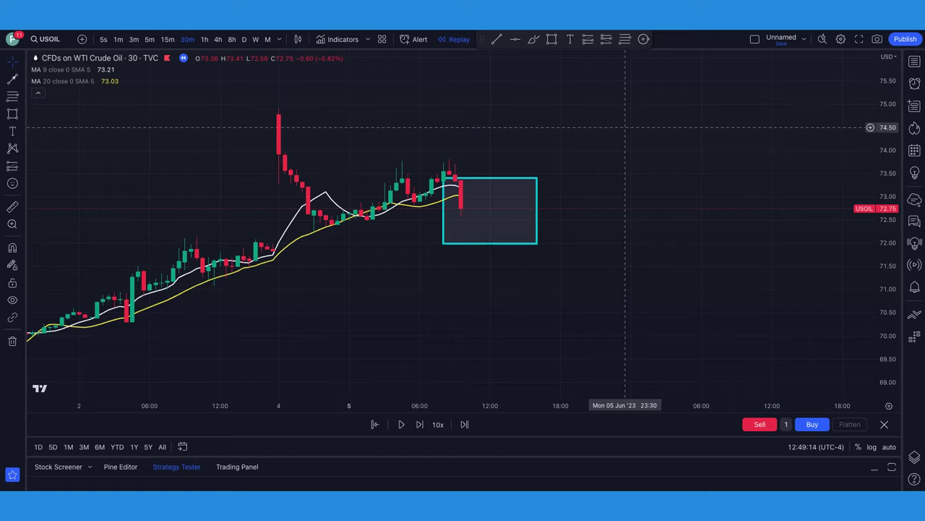
left_click(439, 425)
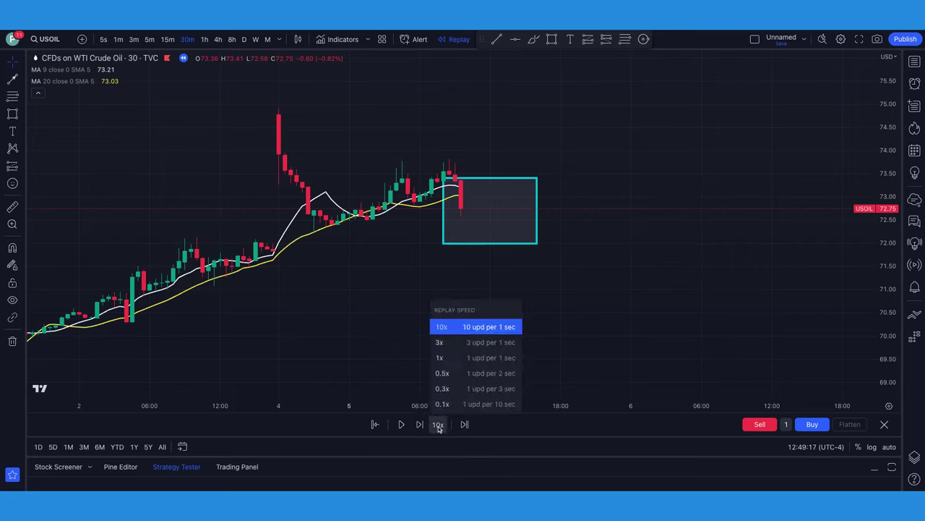
left_click(455, 348)
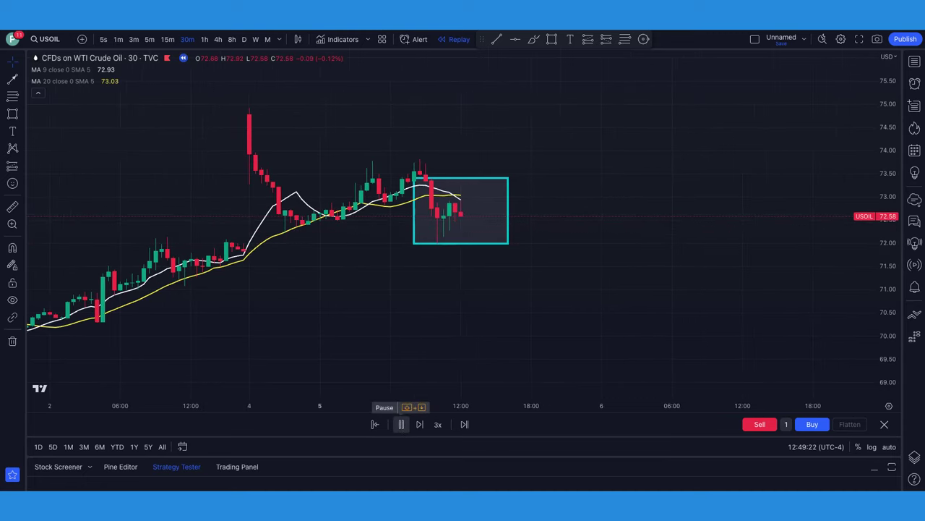
left_click(402, 424)
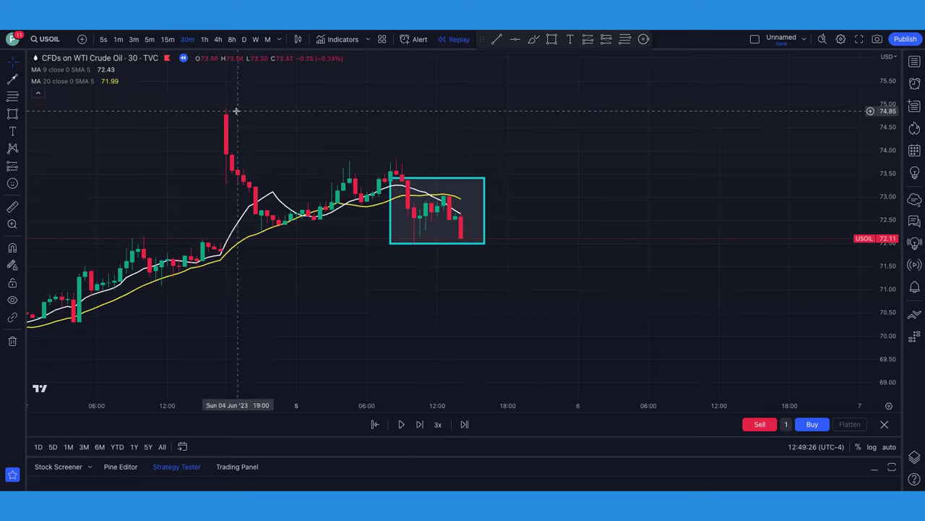
- Brush a yellow arrow up to the crossover and switch the cursor to Cross
left_click(13, 78)
mouse_move(406, 232)
left_mouse_down()
mouse_move(418, 237)
mouse_move(444, 198)
left_mouse_up()
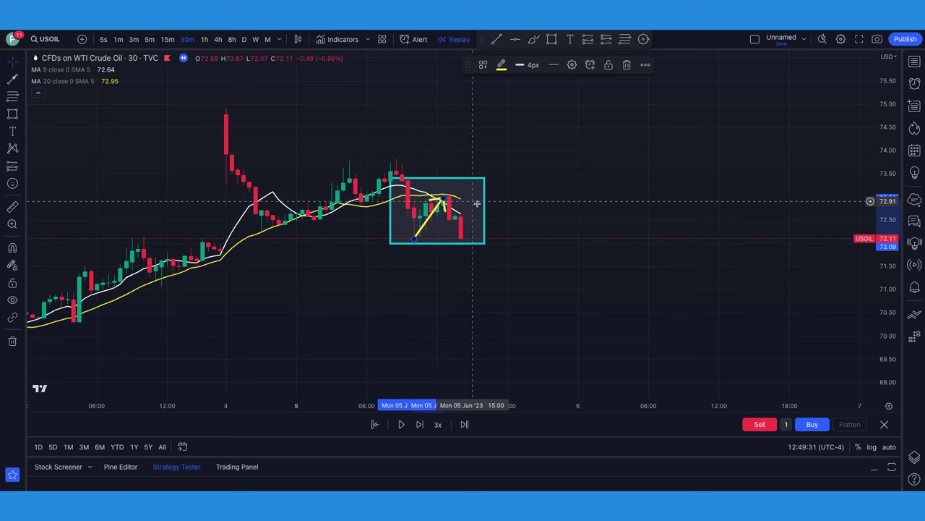
left_click(13, 66)
left_click(47, 63)
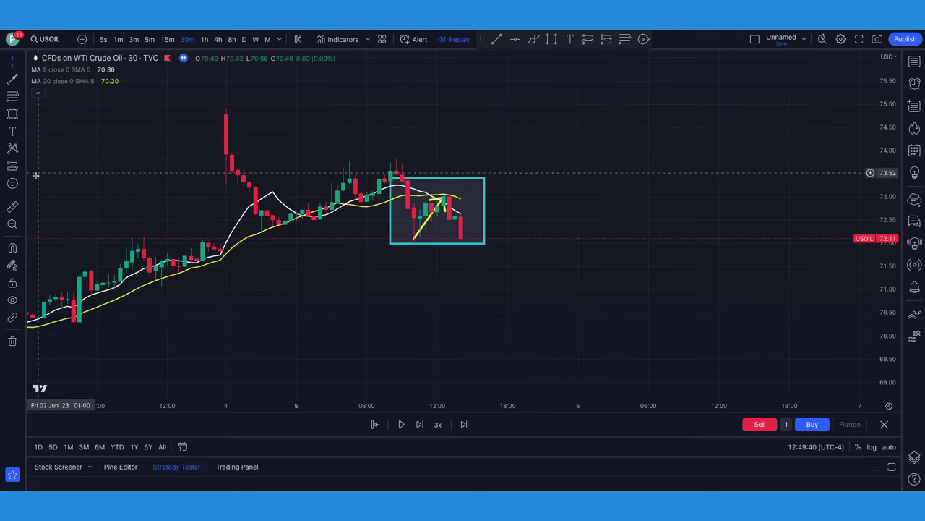
- Measure the two-bar drop of -0.20 (-0.27%) after the crossover and stretch the price scale
left_click(12, 207)
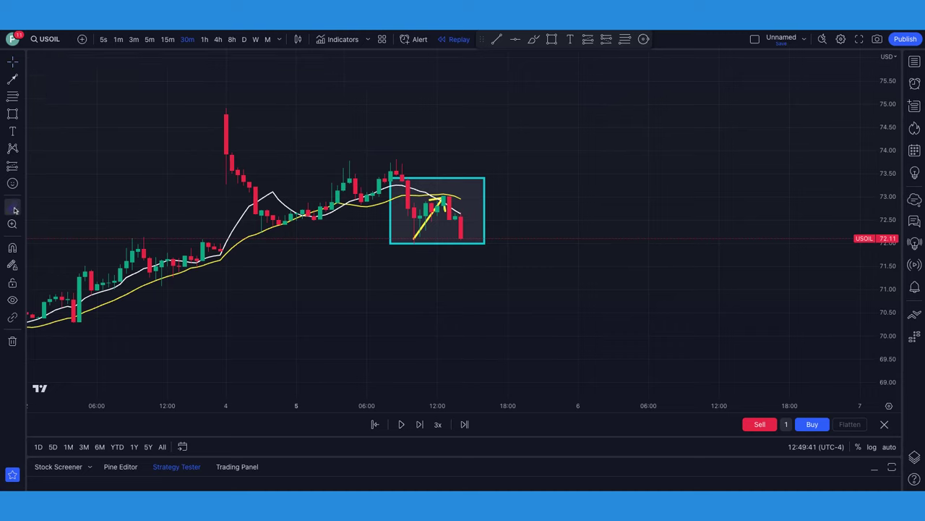
left_click(460, 196)
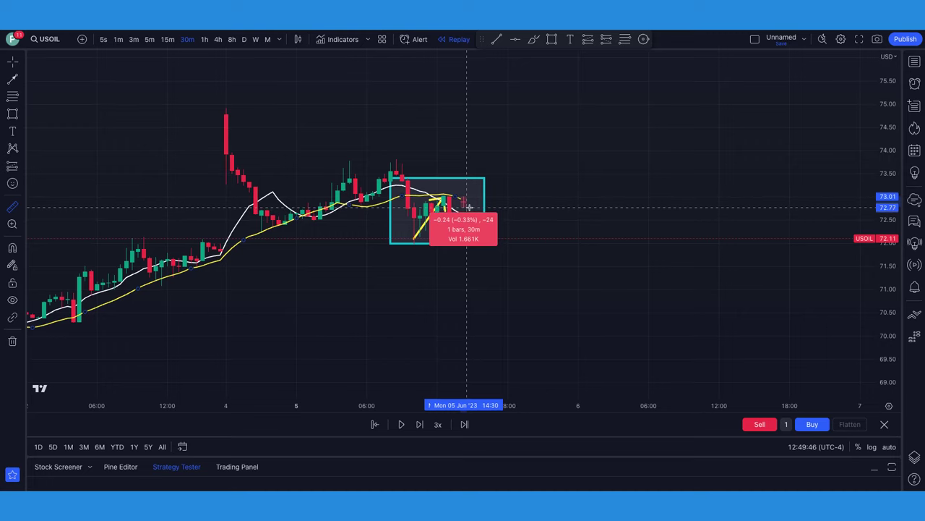
left_click(471, 206)
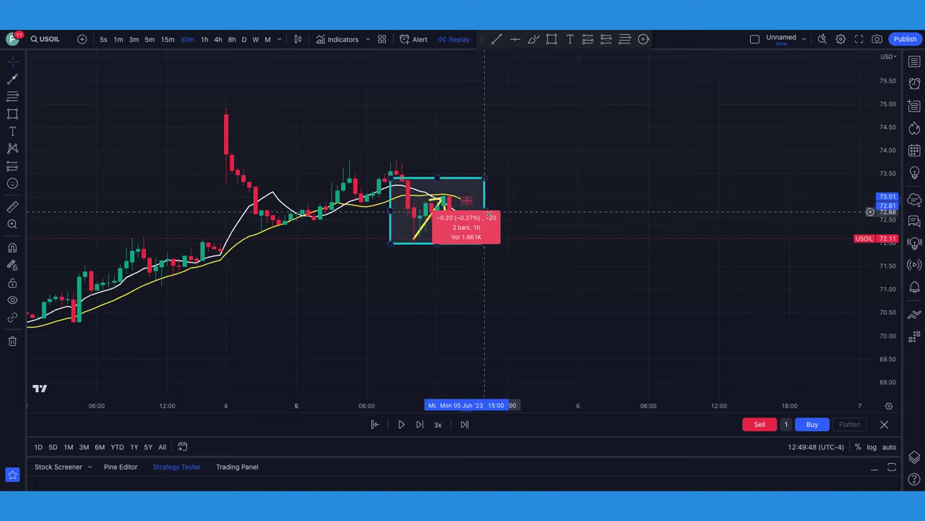
left_click_drag(877, 287, 877, 253)
scroll(560, 267, "right", 2)
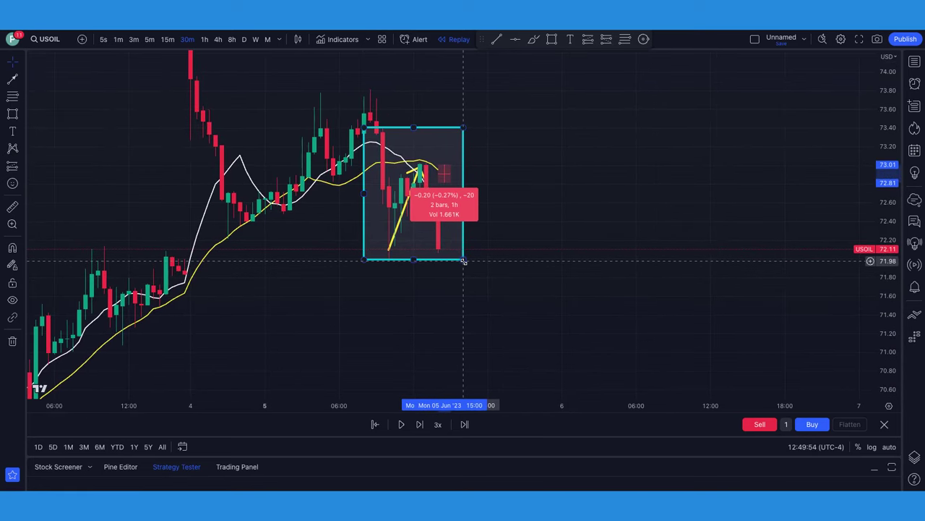
- Pull the cyan box's bottom, top, left and right edges inward to tightly frame the crossover
left_click_drag(464, 260, 470, 181)
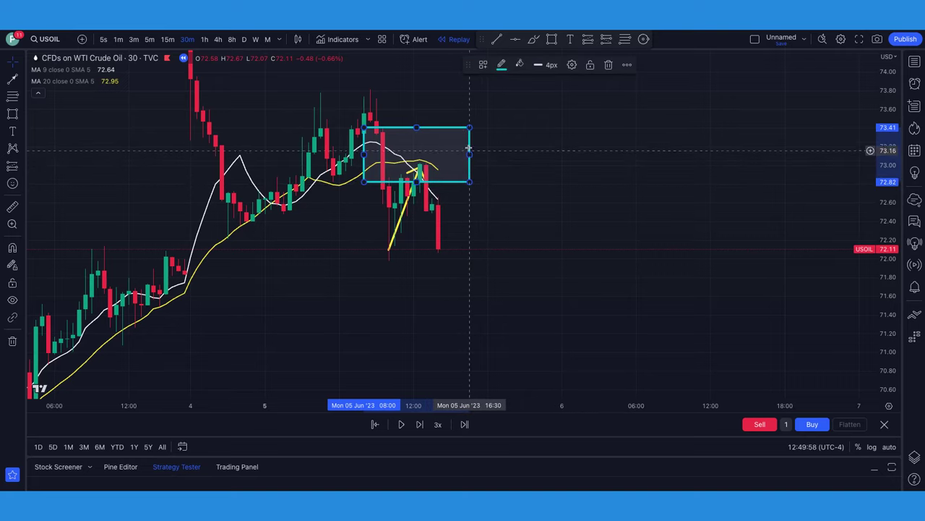
left_click_drag(470, 127, 470, 159)
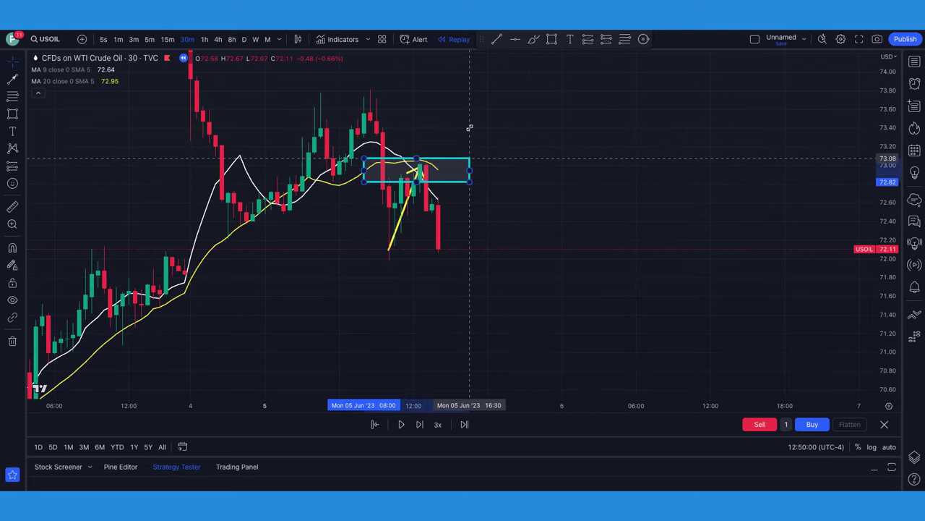
left_click_drag(364, 170, 407, 170)
left_click_drag(470, 172, 446, 172)
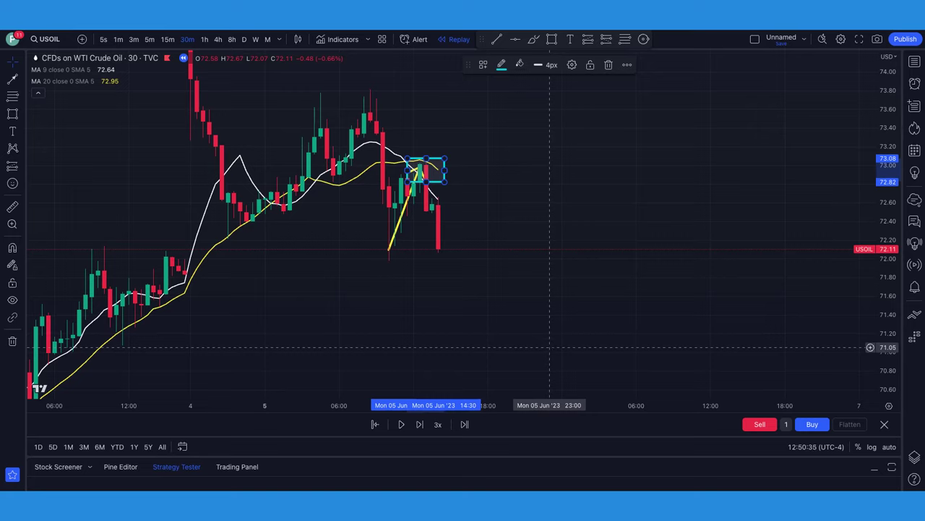
- Place a long position at the crossover, stop just above entry, profit target extended to about 72.10
left_click(23, 169)
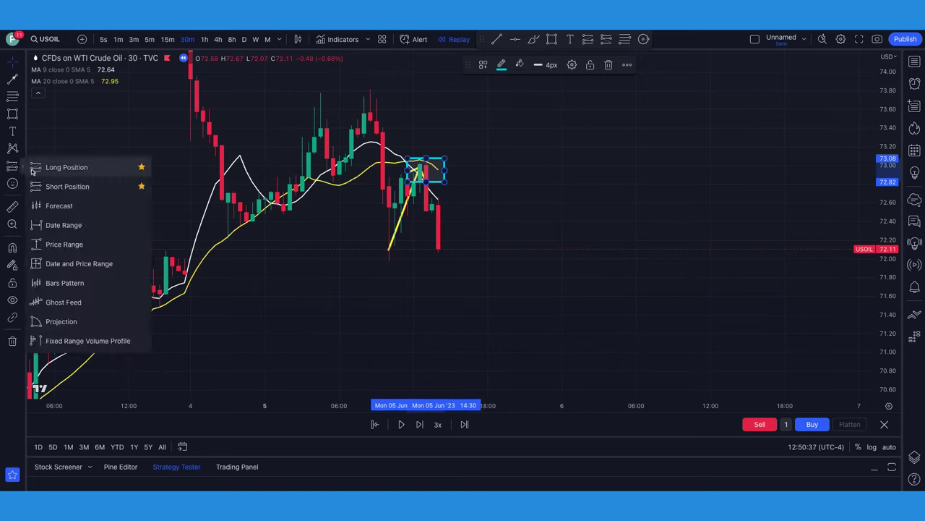
left_click(61, 187)
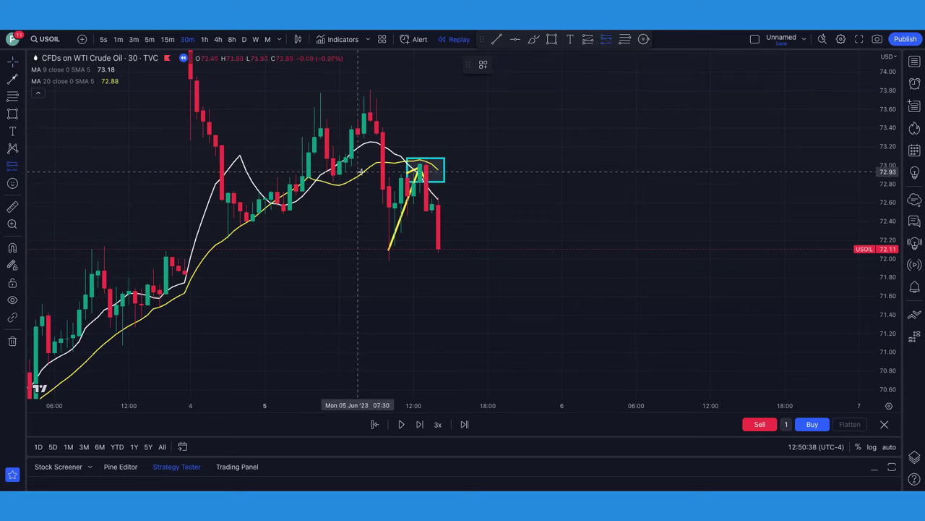
left_click(449, 127)
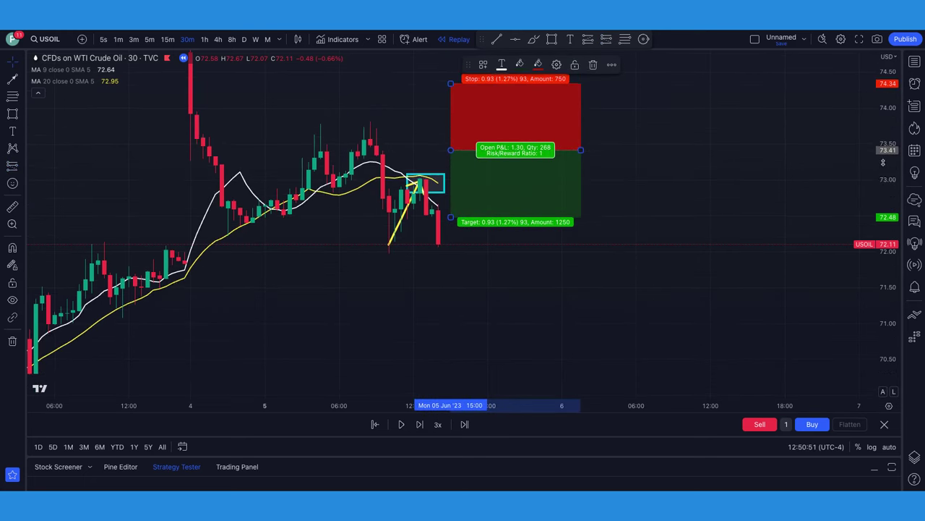
left_click_drag(450, 84, 450, 149)
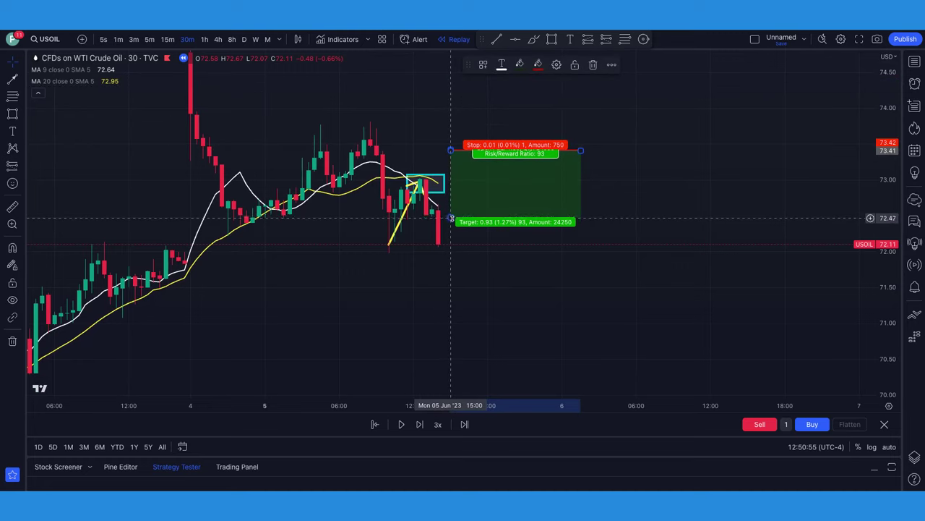
mouse_move(451, 217)
left_mouse_down()
mouse_move(451, 254)
mouse_move(450, 181)
mouse_move(451, 244)
left_mouse_up()
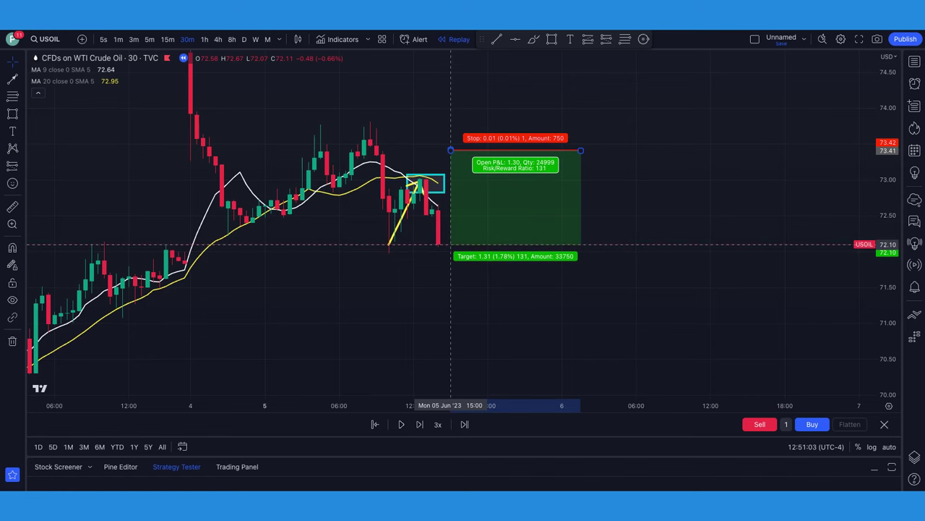
scroll(470, 280, "down", 2)
scroll(471, 280, "down", 2)
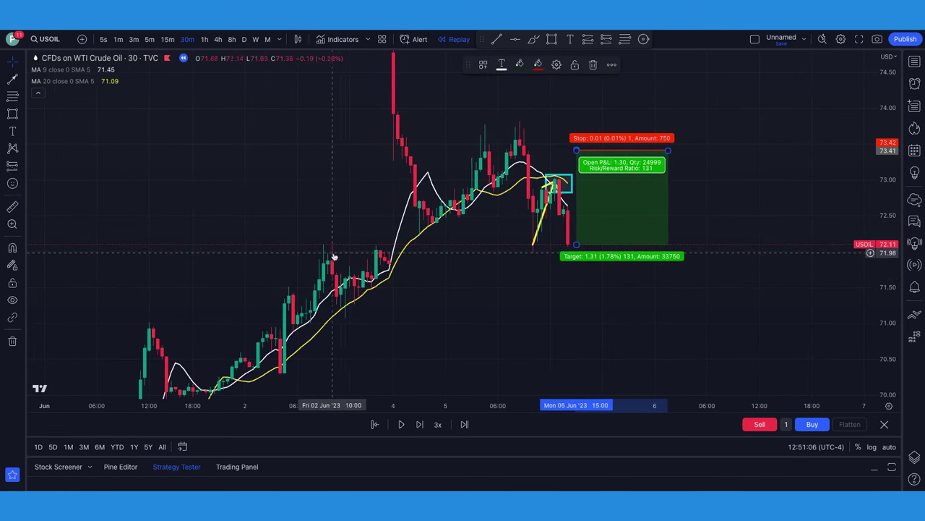
- Draw a cyan support box from 2 June to 6 June spanning 71.98–72.12
key("alt+shift+r")
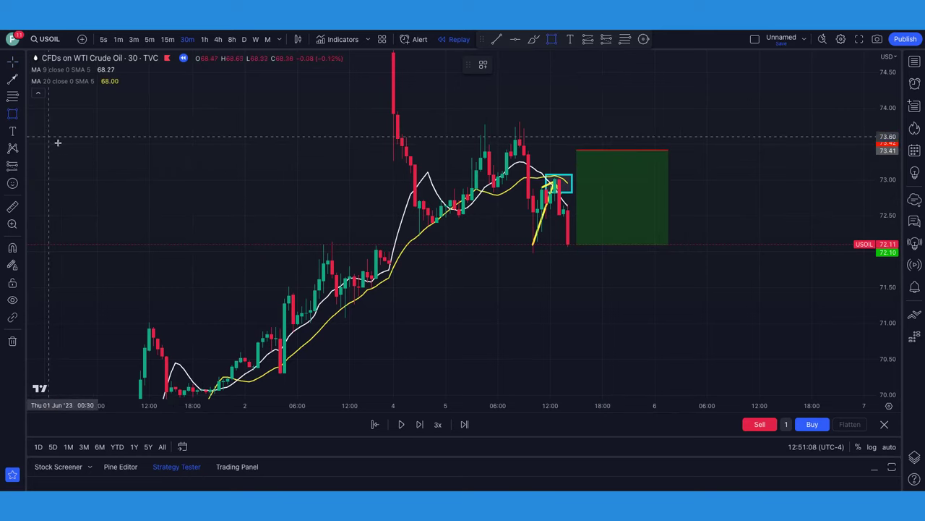
left_click(288, 243)
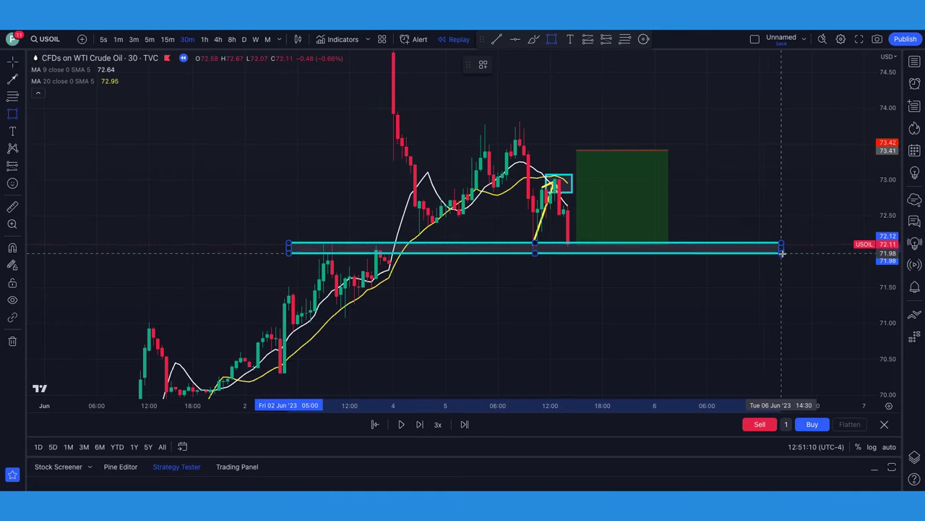
left_click(786, 252)
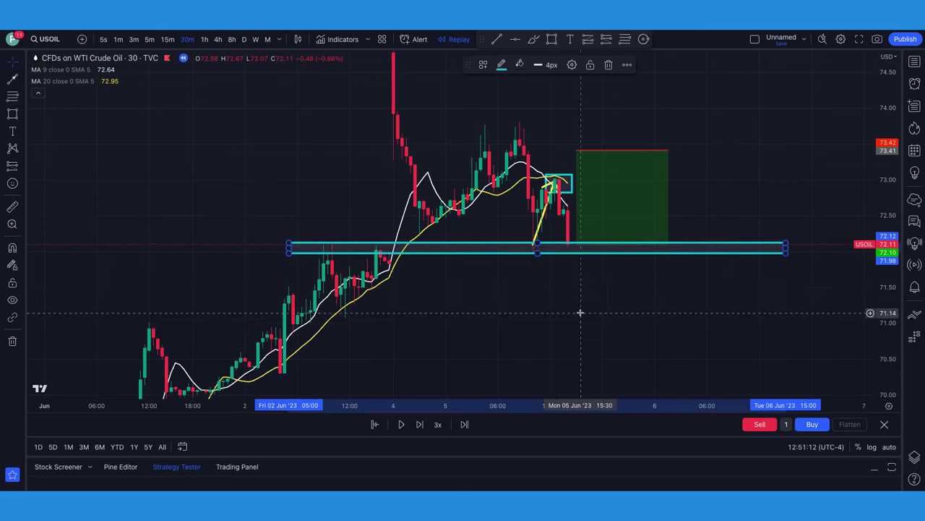
scroll(570, 298, "up", 2)
scroll(570, 299, "up", 1)
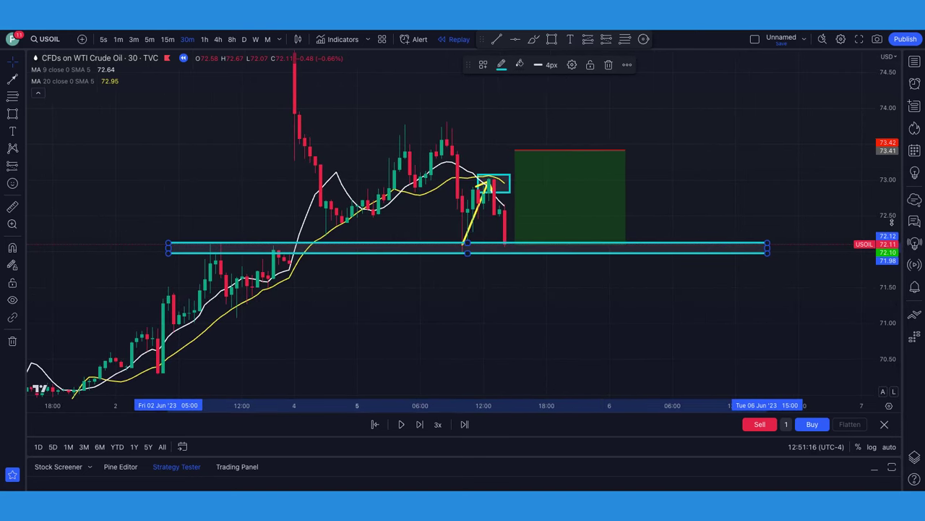
left_click_drag(891, 226, 891, 219)
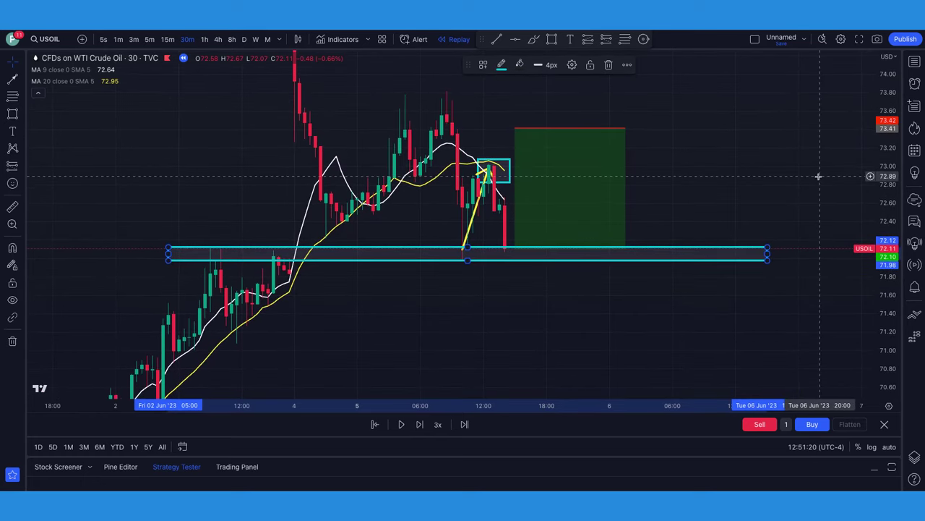
- Lower the long position's entry to 73.07, opening a red stop zone above it
left_click(617, 144)
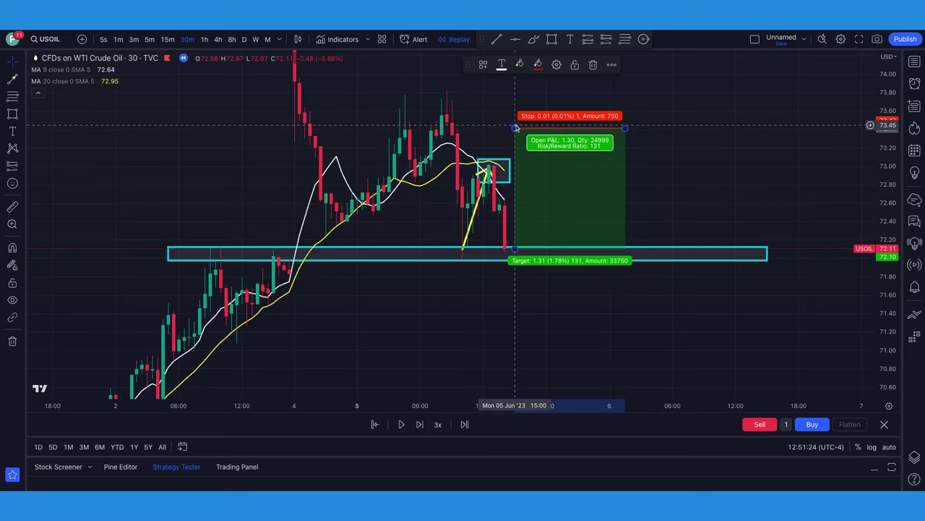
left_click_drag(515, 130, 515, 160)
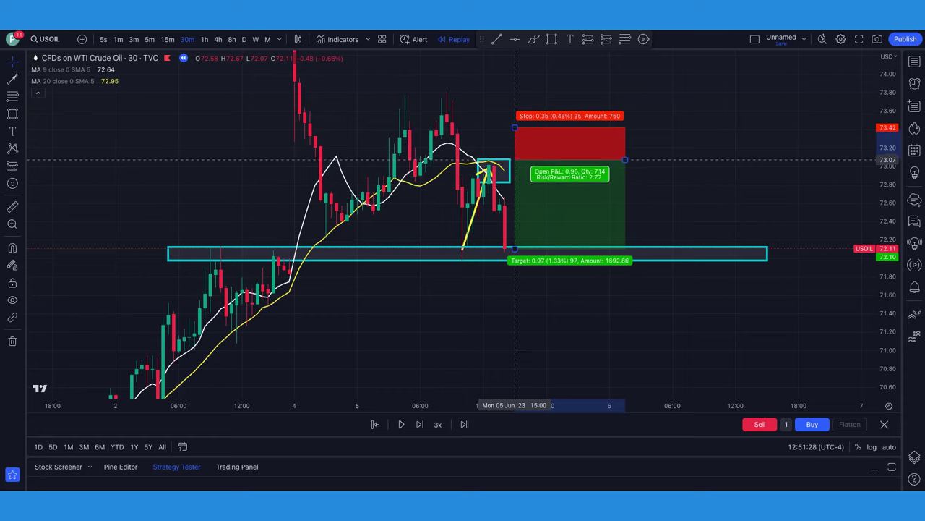
left_click(656, 344)
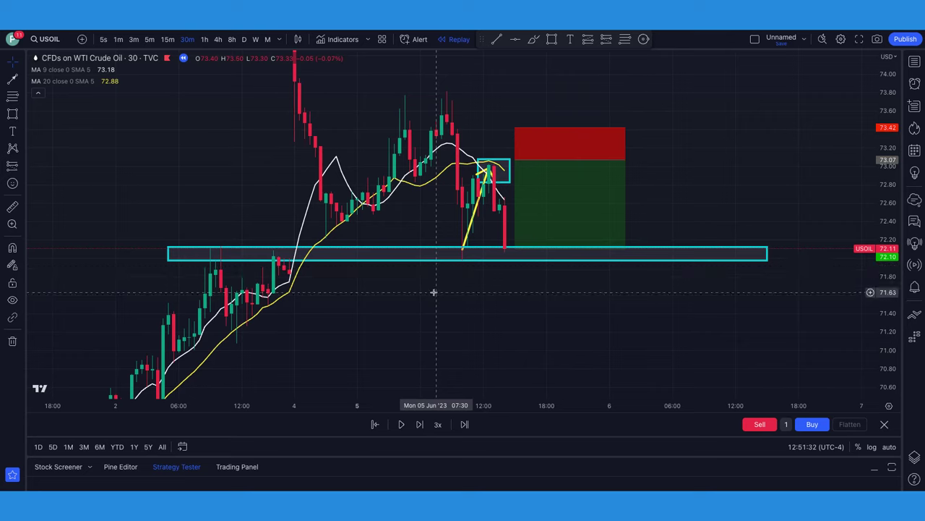
- Play the replay, raise its speed to 10x, pause, then jump to real-time bars through 10 June
left_click(437, 426)
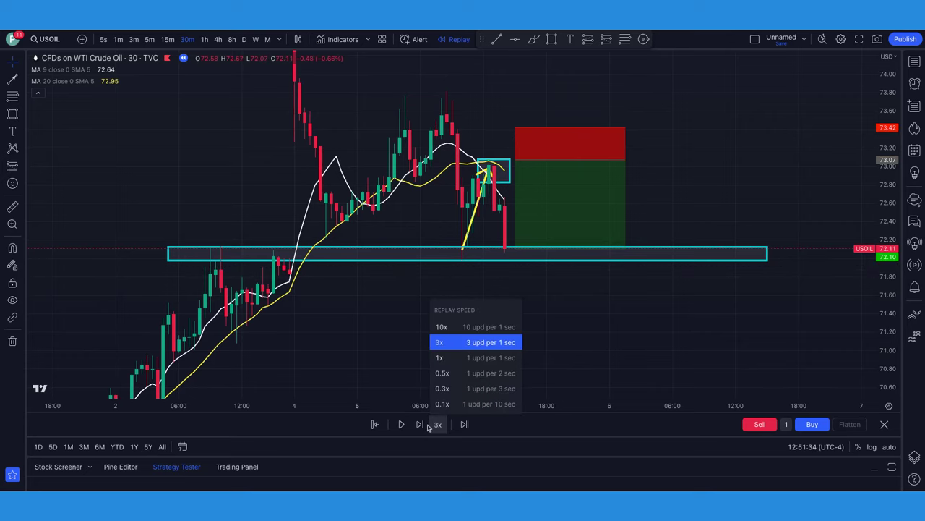
left_click(403, 424)
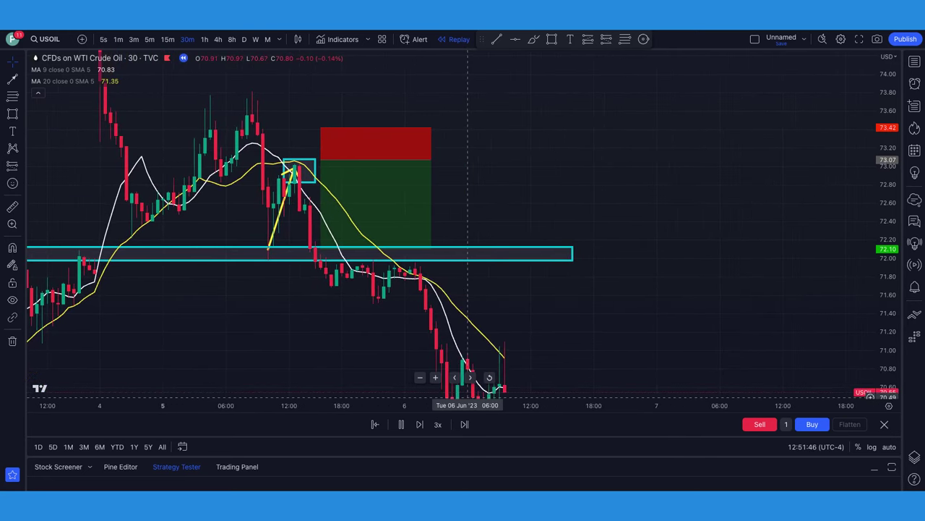
left_click(438, 424)
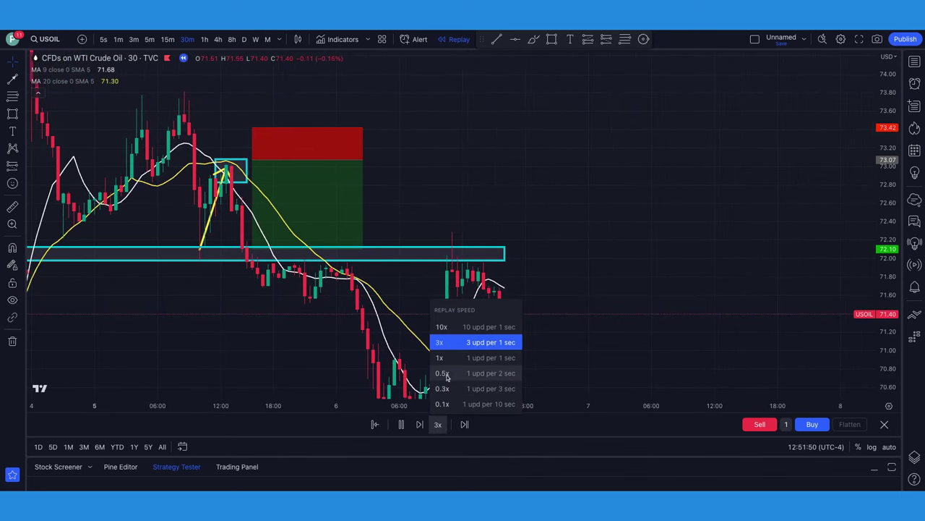
left_click(446, 328)
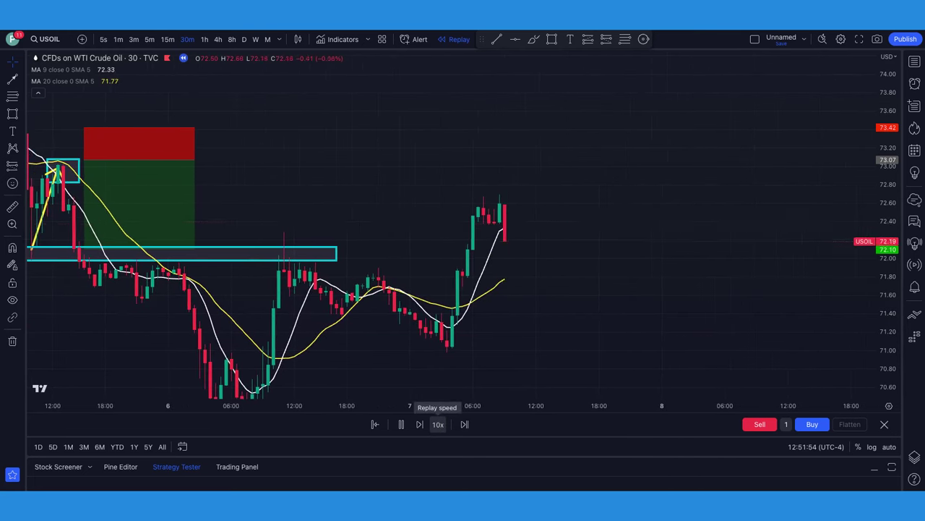
left_click(403, 425)
left_click(464, 425)
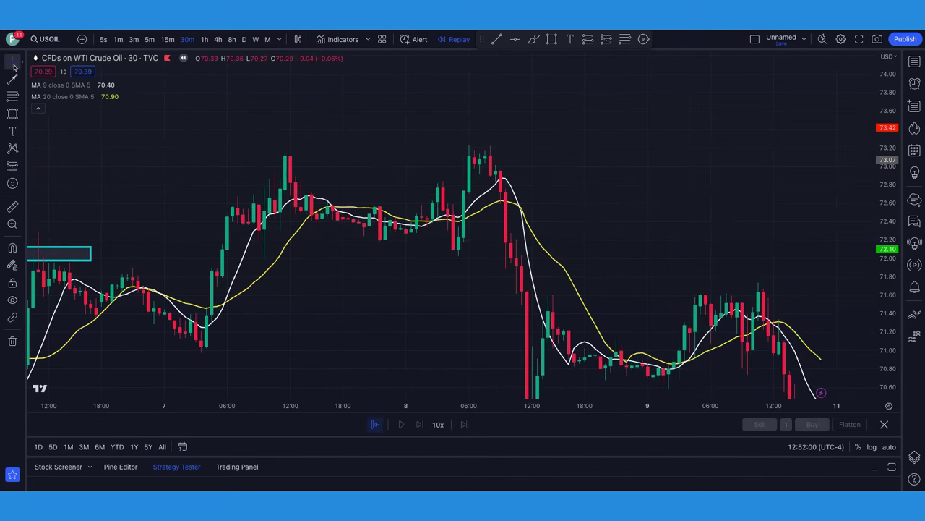
- Exit bar replay mode and pan back to the earlier bars holding the cyan boxes and position tool
left_click(709, 217)
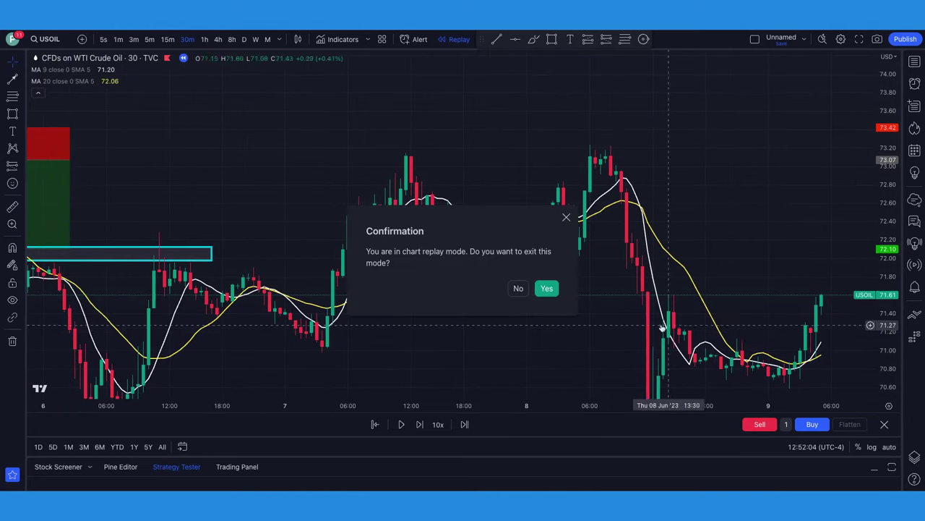
left_click(549, 290)
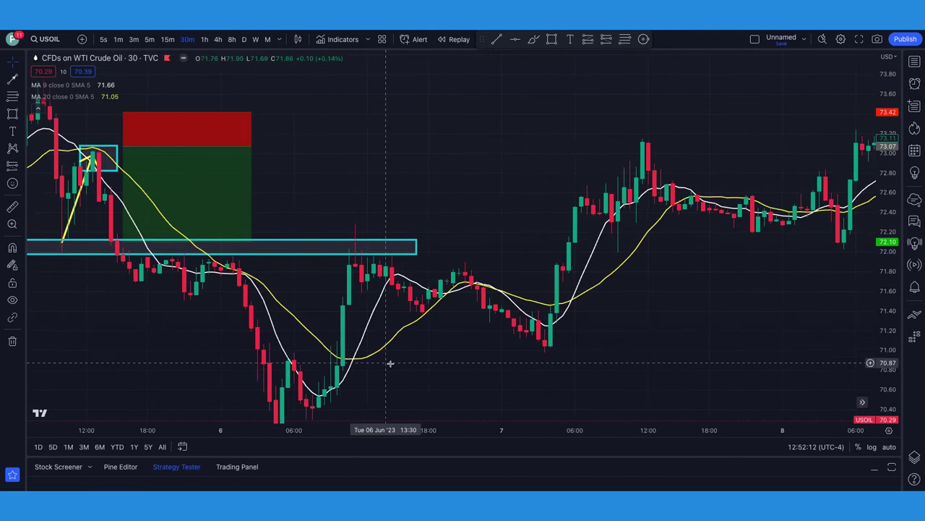
left_click_drag(390, 363, 612, 329)
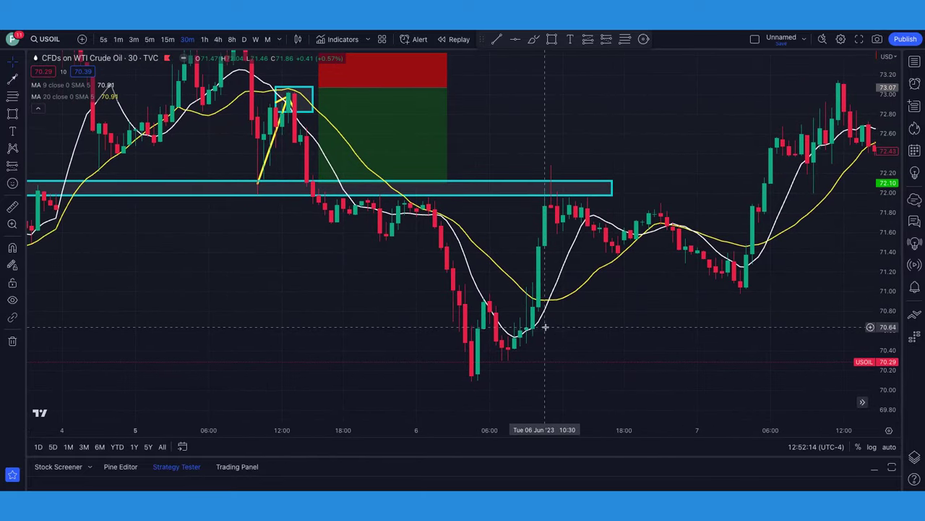
- Draw a narrow cyan box around the 6 June green rally candle, spanning about 70.71 to 71.49
scroll(548, 327, "up", 4)
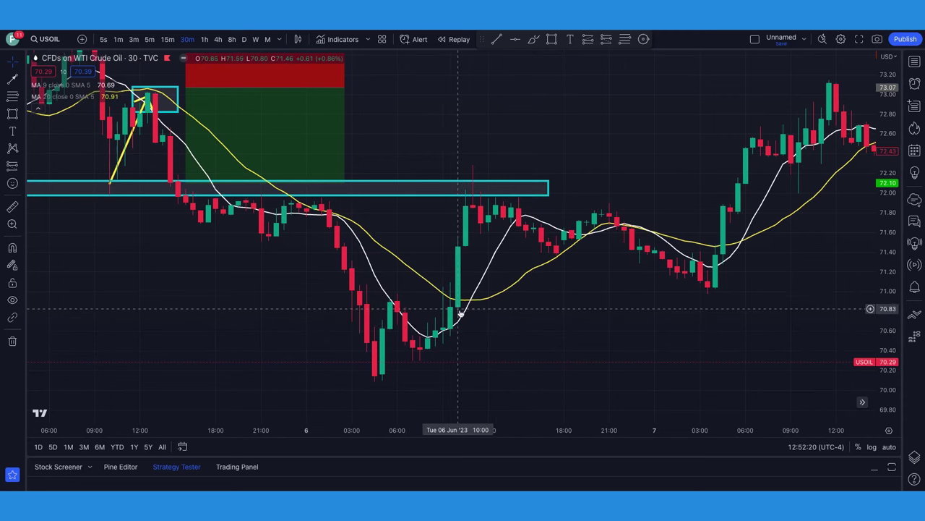
left_click(551, 39)
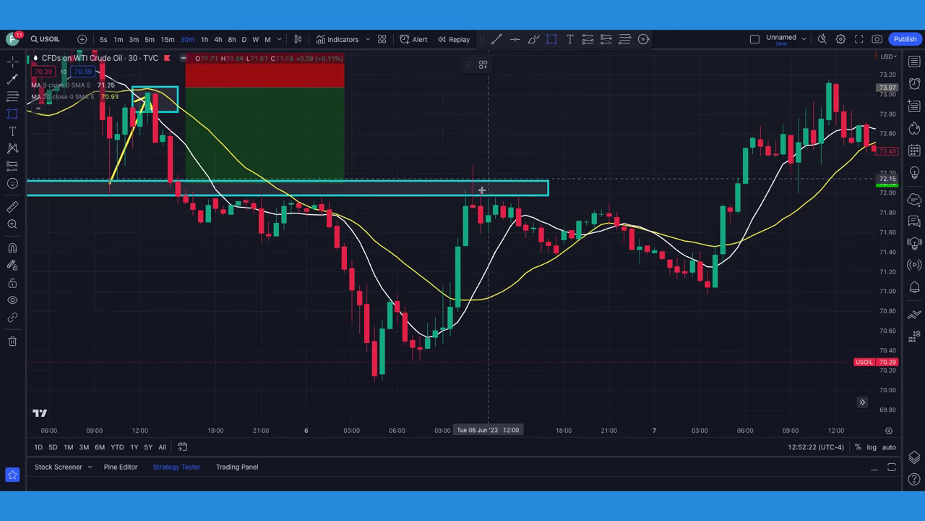
left_click_drag(444, 245, 467, 321)
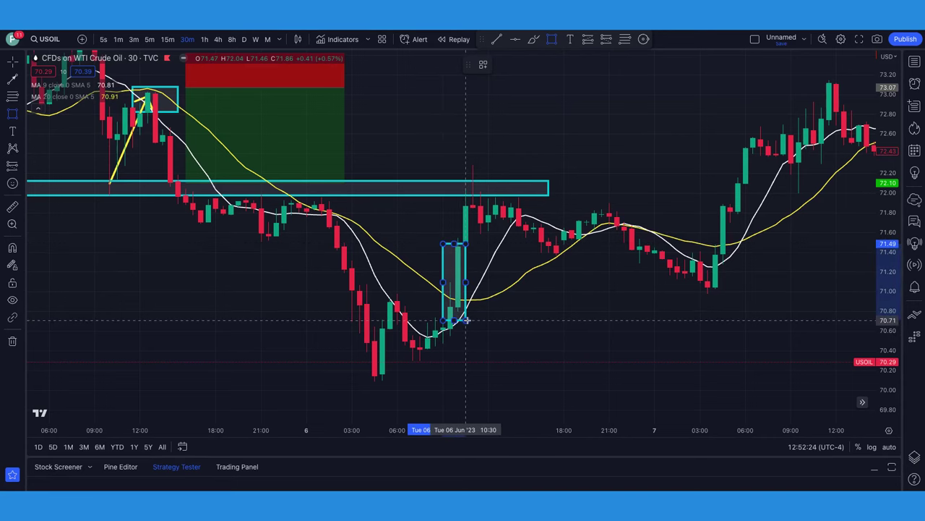
left_click(509, 333)
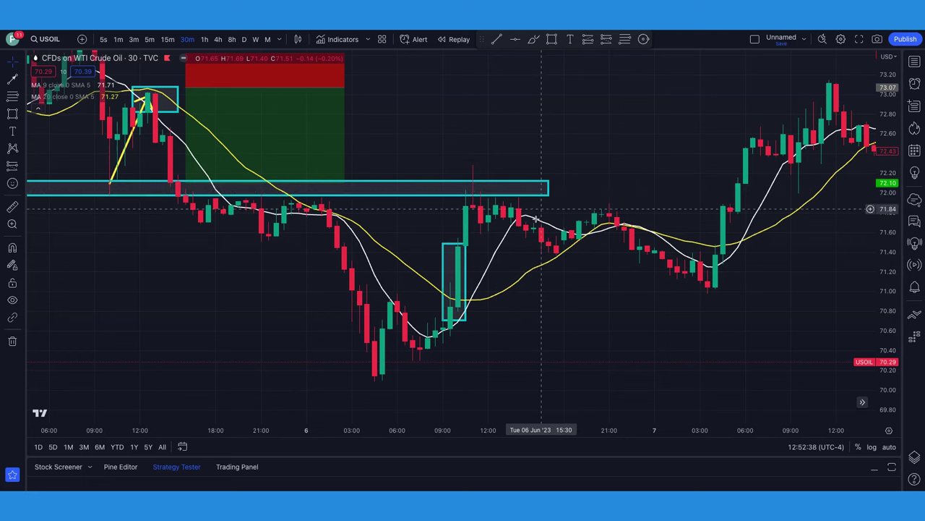
- Scroll the USOIL chart to reveal the later 7 June candles beside the cyan boxes
scroll(540, 304, "down", 2)
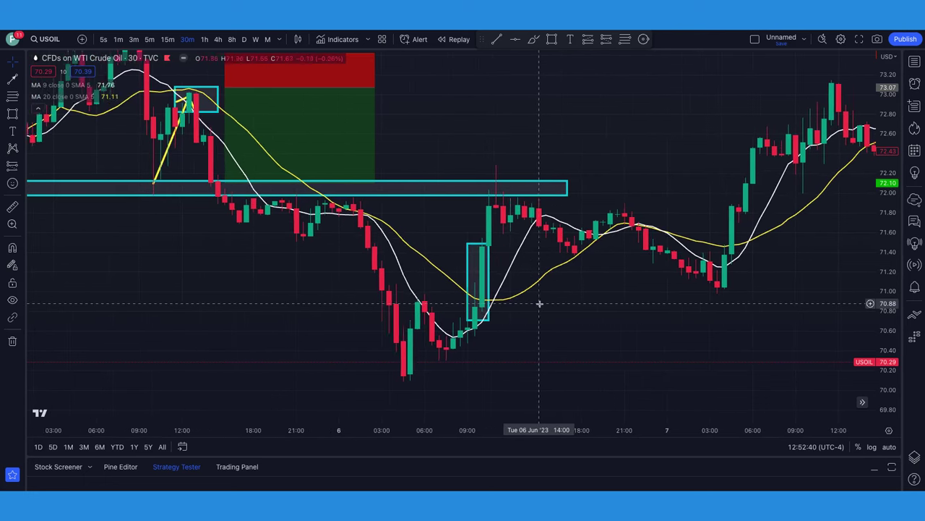
scroll(540, 303, "down", 1)
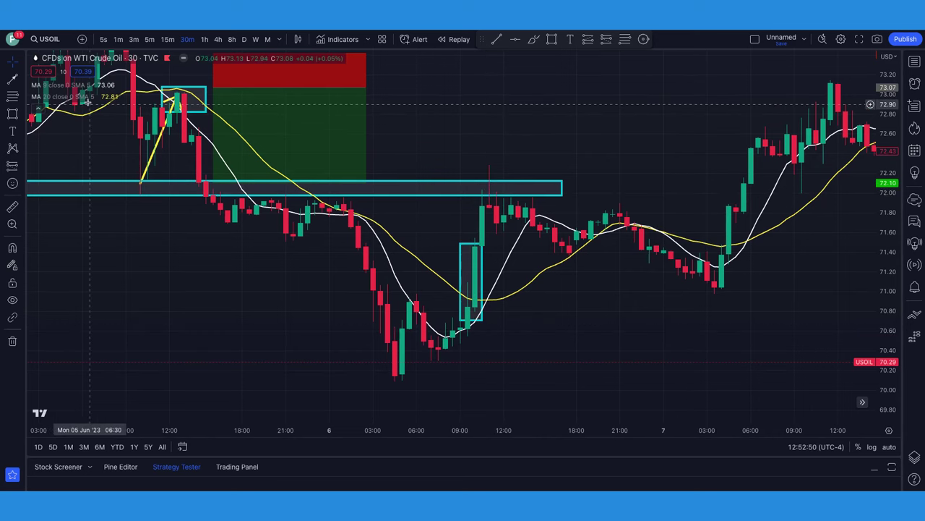
left_click(14, 66)
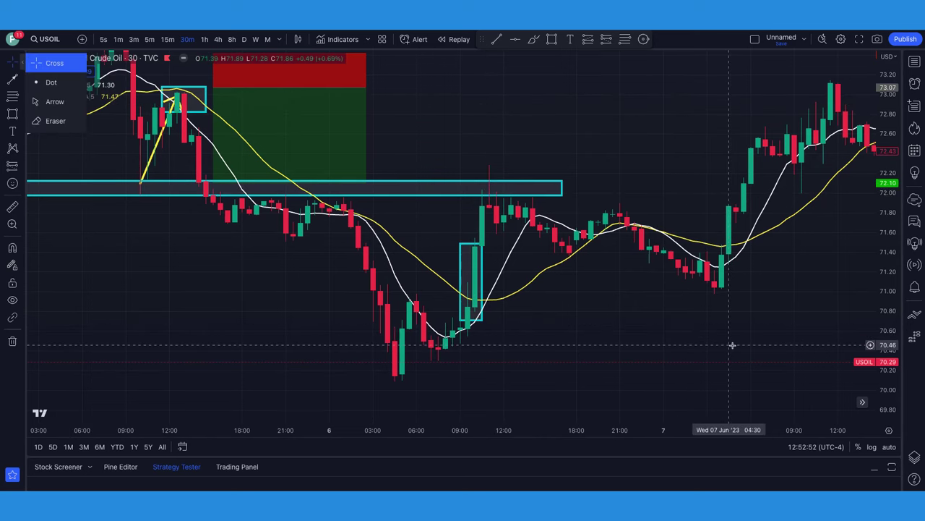
scroll(733, 345, "right", 10)
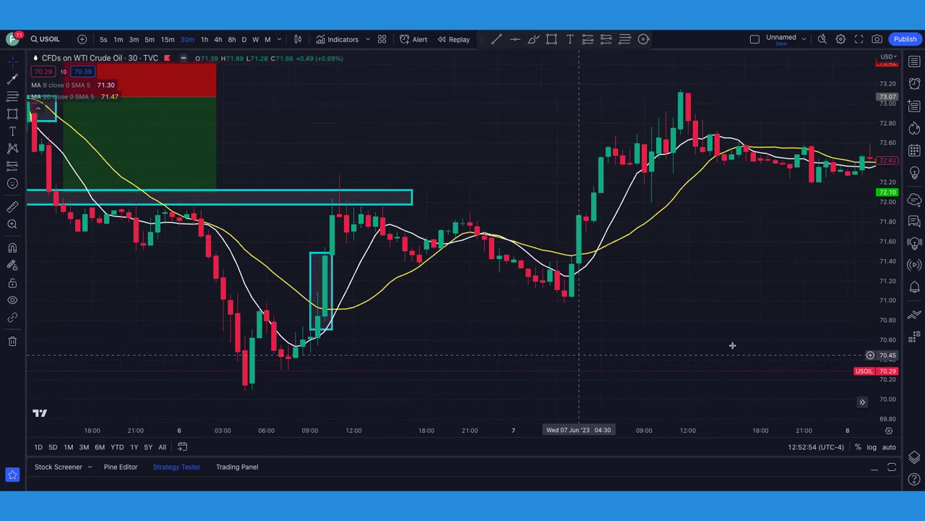
scroll(733, 345, "right", 5)
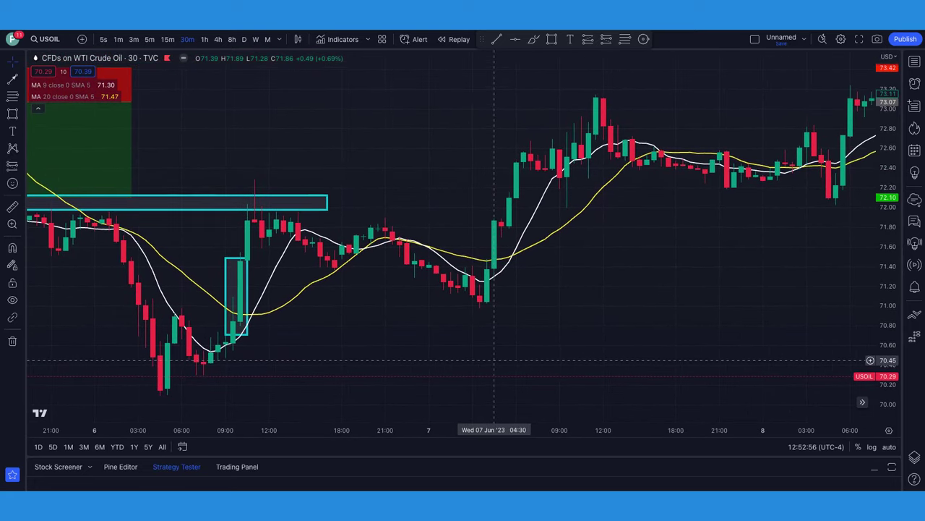
scroll(491, 363, "right", 2)
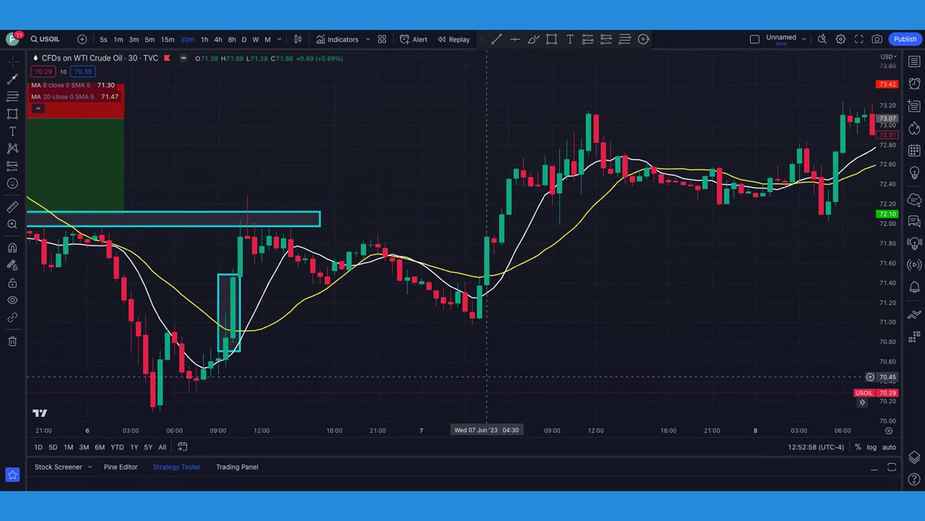
scroll(533, 331, "right", 2)
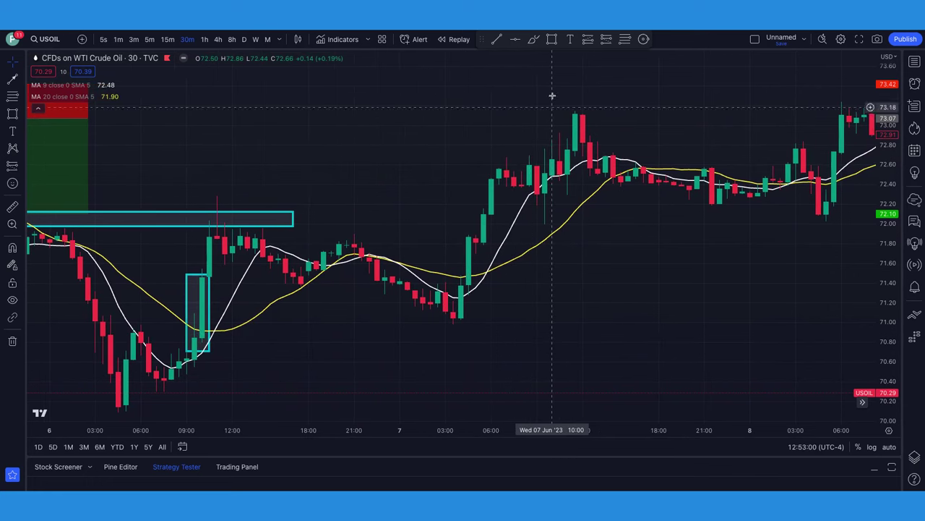
- Box the 7 June crossover in cyan and add a long position there: 71.28 stop, 3.49 risk/reward
left_click(552, 39)
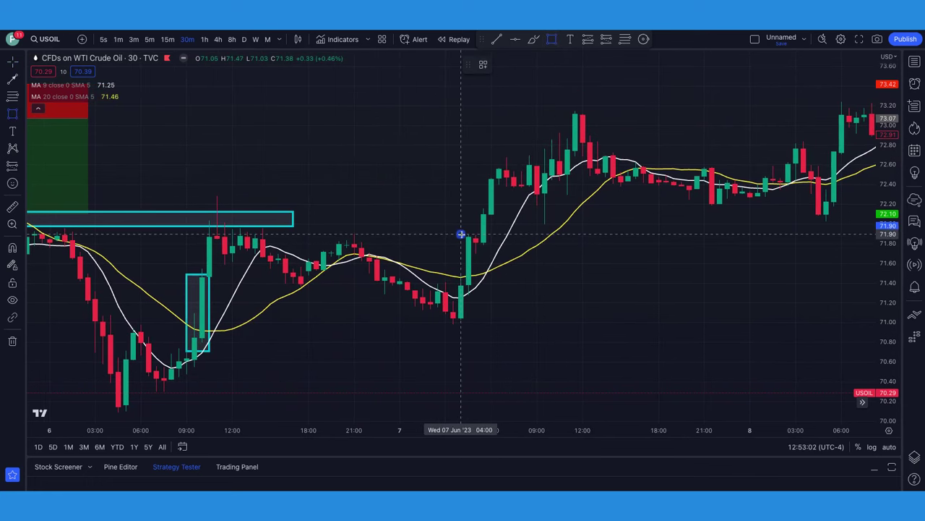
left_click_drag(461, 234, 484, 298)
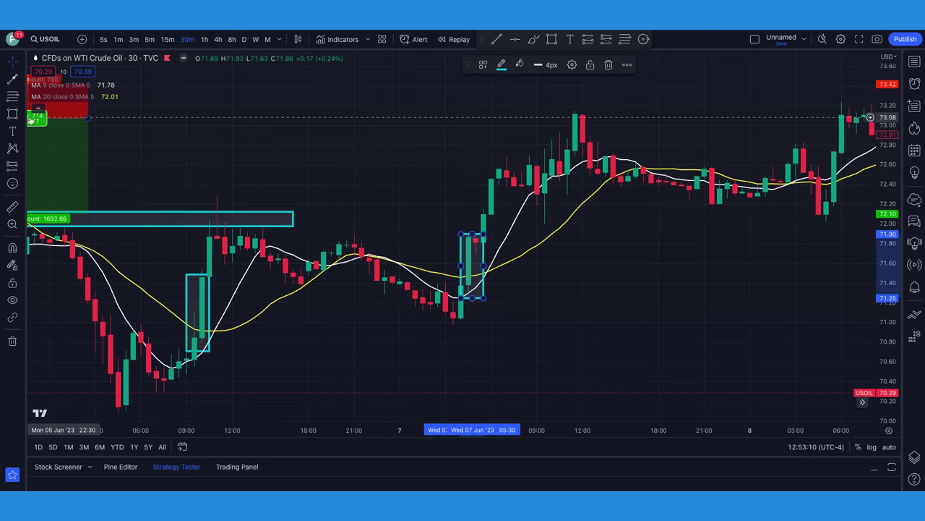
left_click(23, 166)
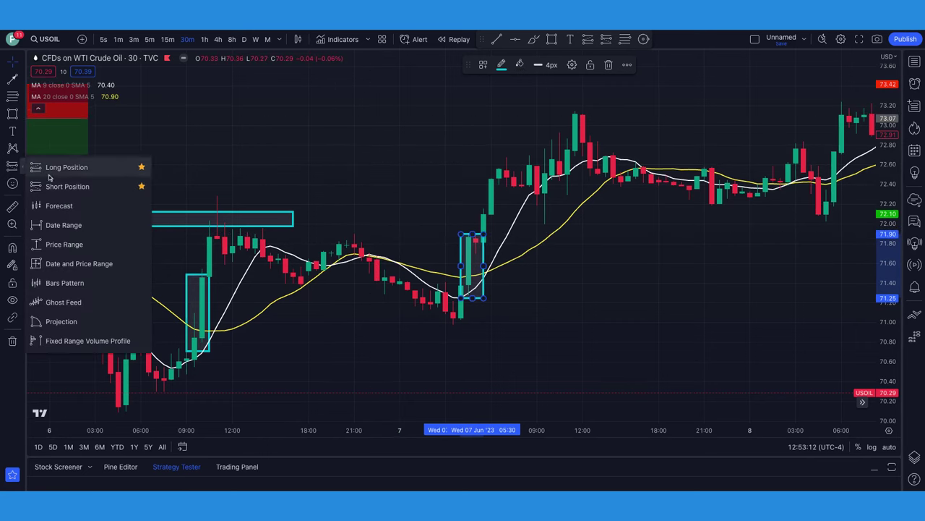
left_click(53, 170)
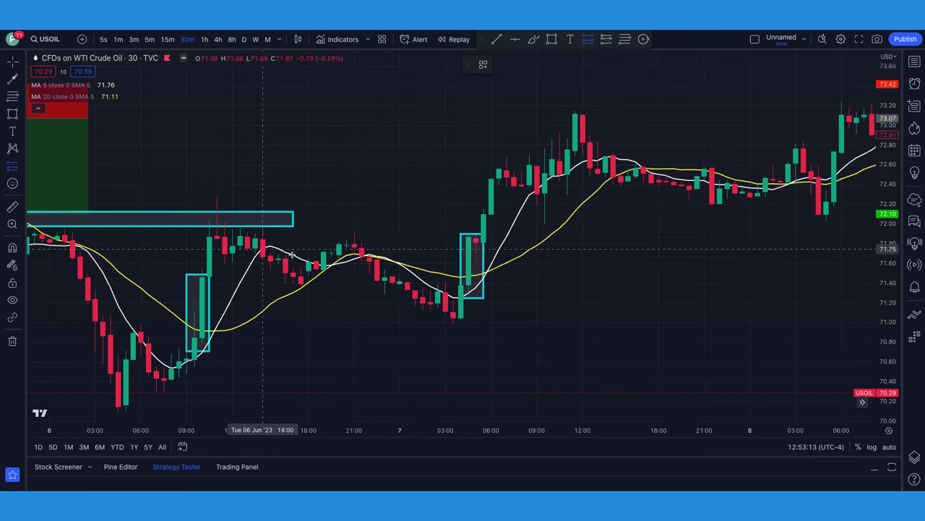
left_click(483, 253)
left_click_drag(484, 318, 484, 294)
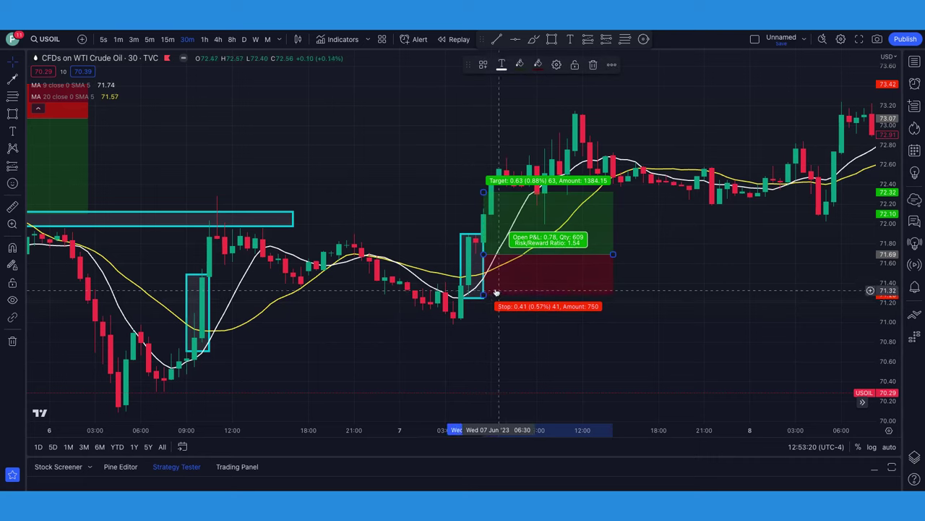
left_click_drag(482, 193, 483, 114)
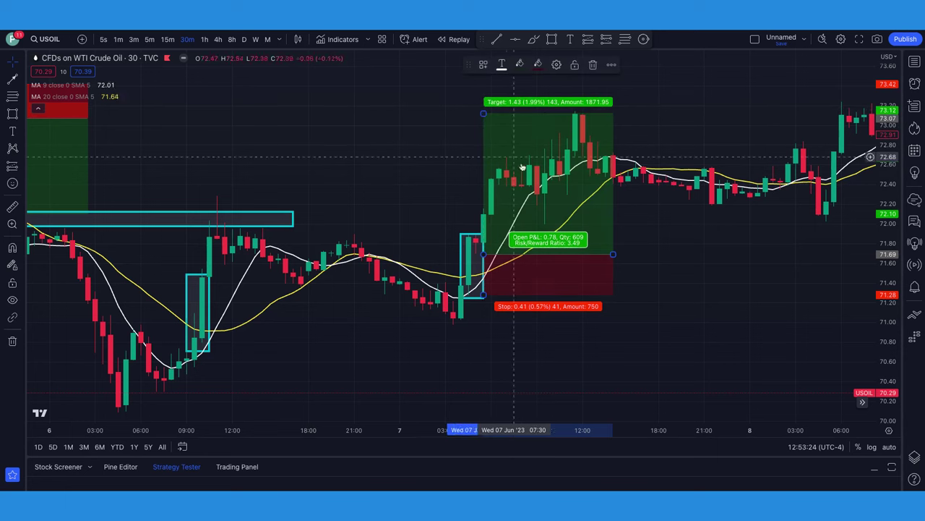
scroll(617, 309, "up", 3)
scroll(627, 313, "down", 3)
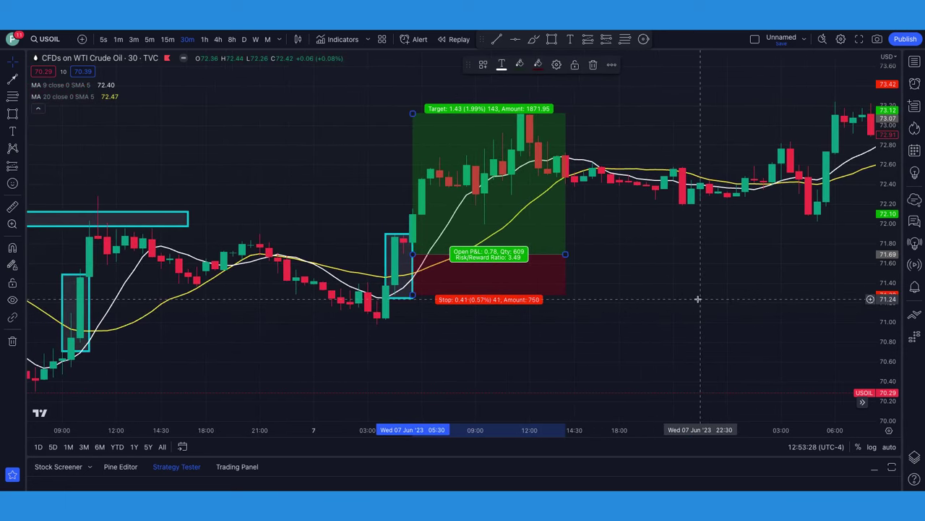
scroll(699, 300, "up", 2)
- Measure a 0.21 rise upward from the long position's entry line
left_click(16, 62)
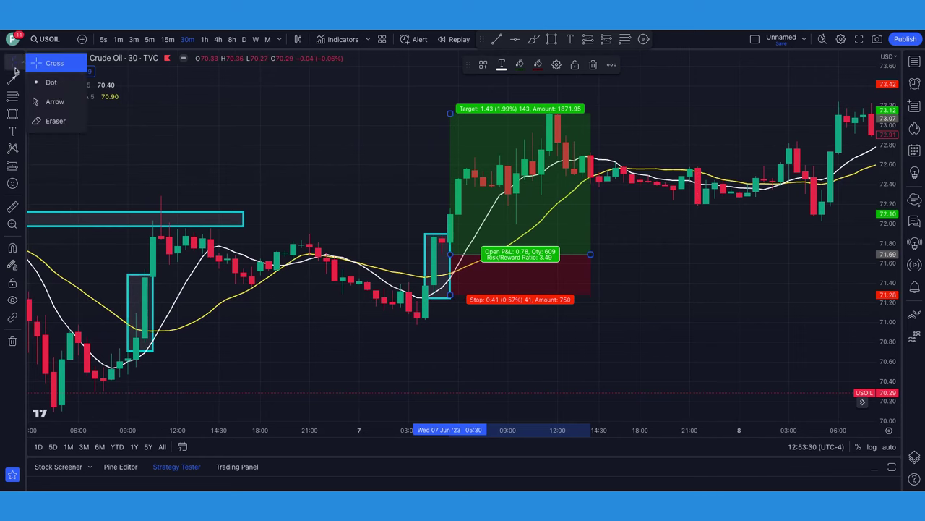
scroll(781, 332, "right", 5)
scroll(782, 333, "right", 5)
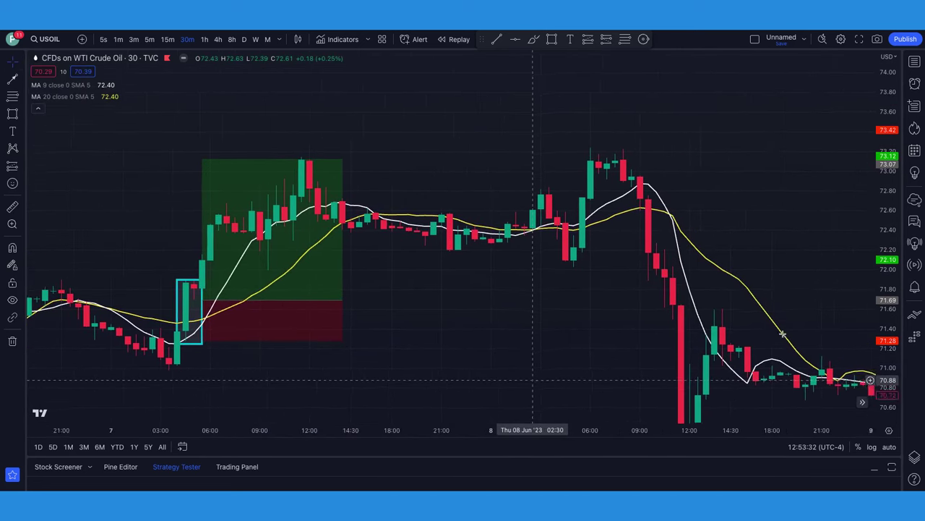
scroll(534, 335, "right", 4)
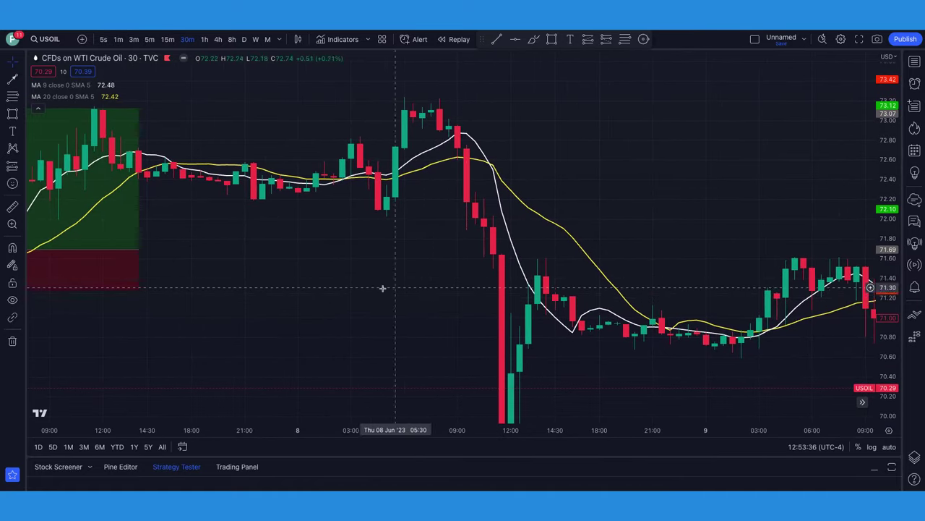
scroll(289, 299, "left", 15)
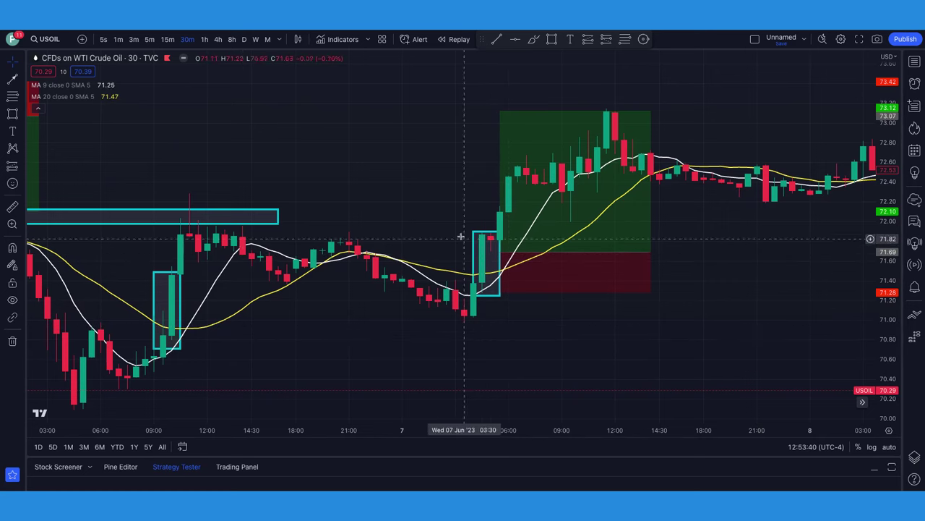
left_click(12, 209)
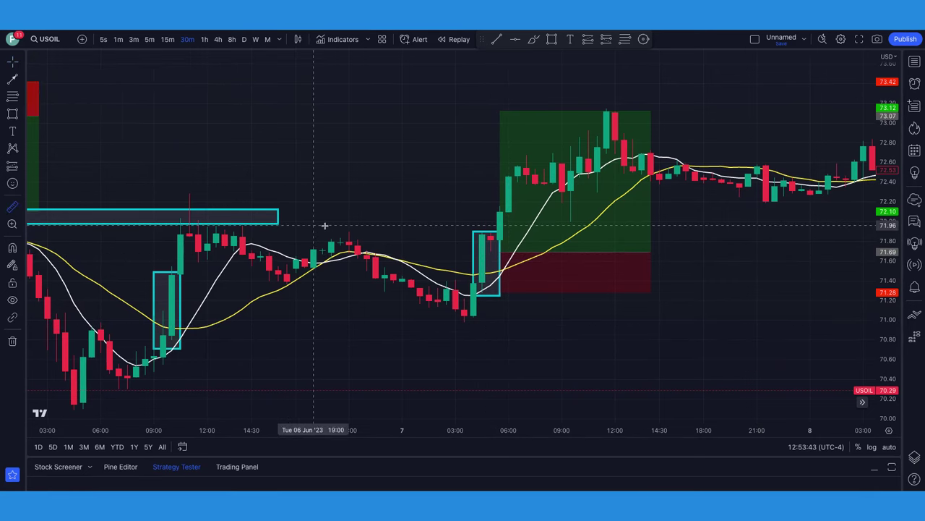
left_click(505, 252)
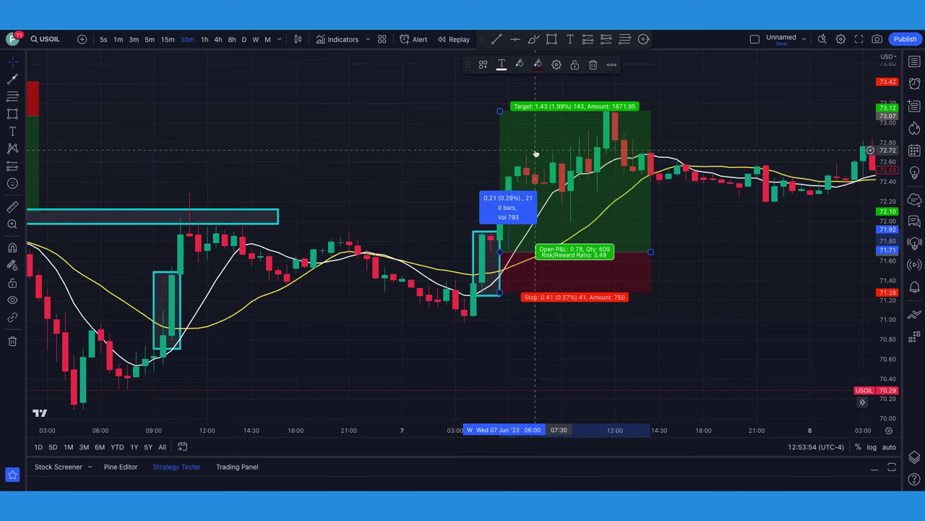
- Return to the plain crosshair and scroll the chart to show the 8 June candles
left_click(13, 63)
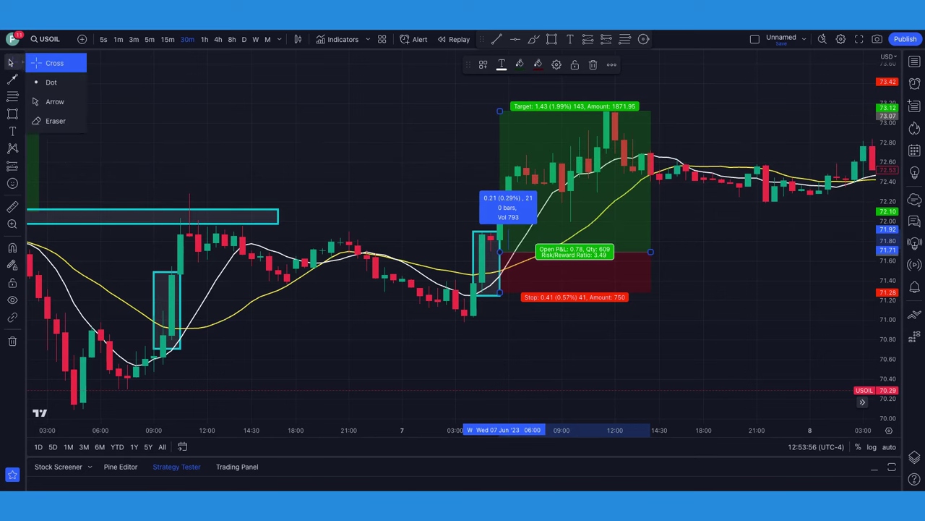
left_click(830, 320)
scroll(825, 318, "right", 5)
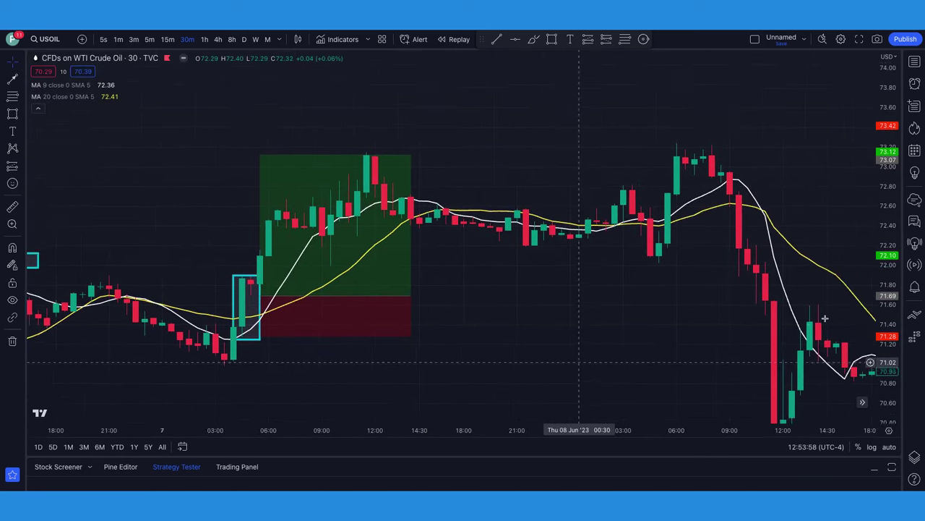
scroll(825, 318, "right", 1)
- Box the early 8 June sideways candles in cyan, then draw a yellow arrow to the crossover inside
left_click(552, 39)
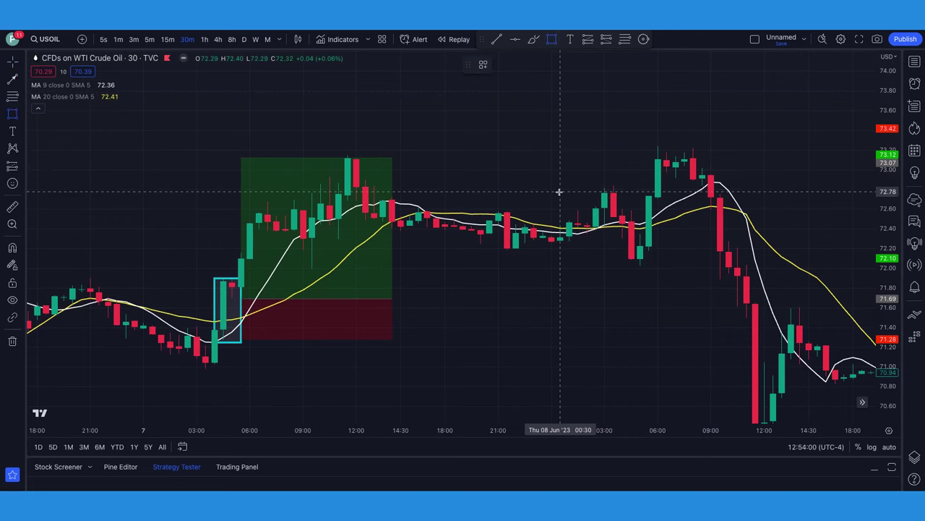
mouse_move(551, 193)
left_mouse_down()
mouse_move(564, 247)
mouse_move(622, 253)
left_mouse_up()
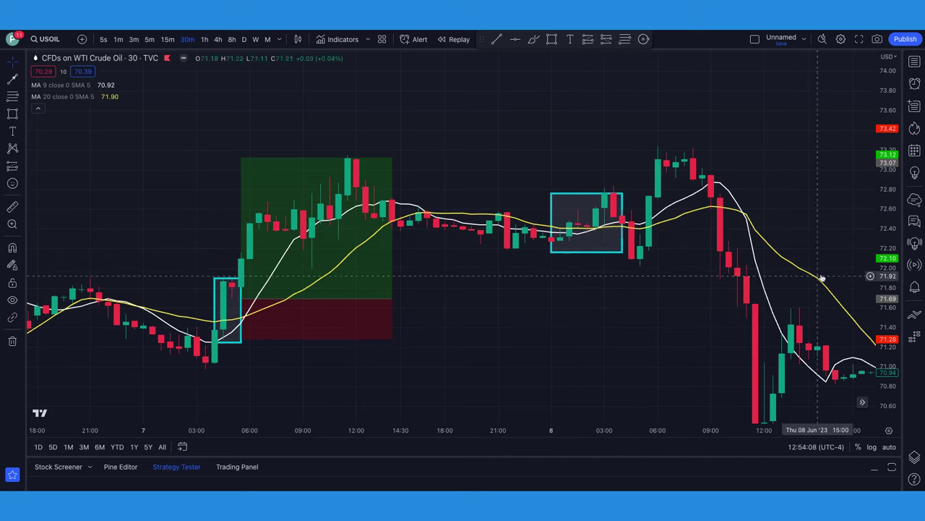
left_click_drag(889, 273, 890, 264)
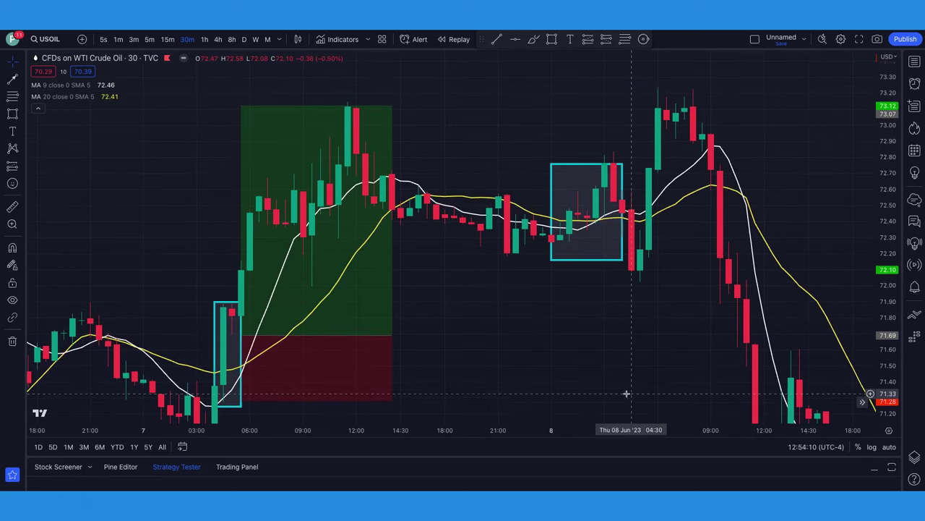
scroll(614, 391, "up", 4)
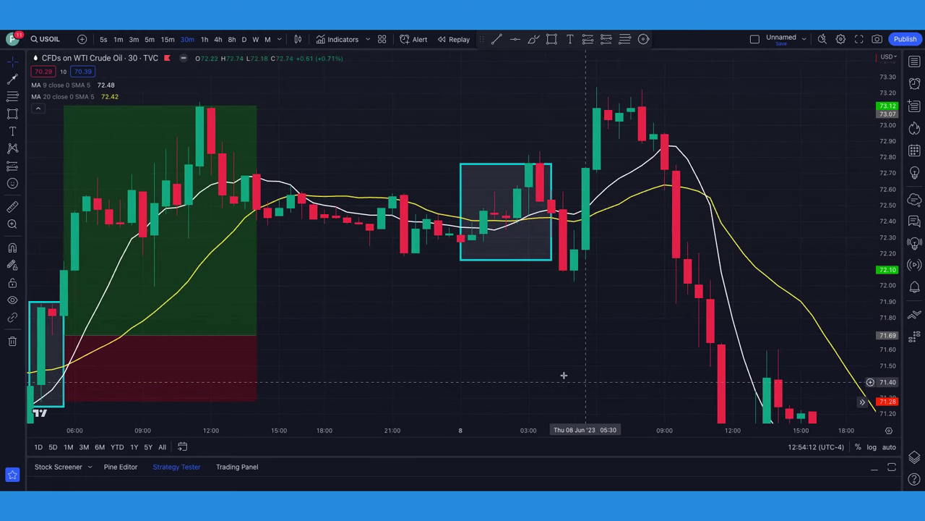
left_click_drag(34, 112, 40, 112)
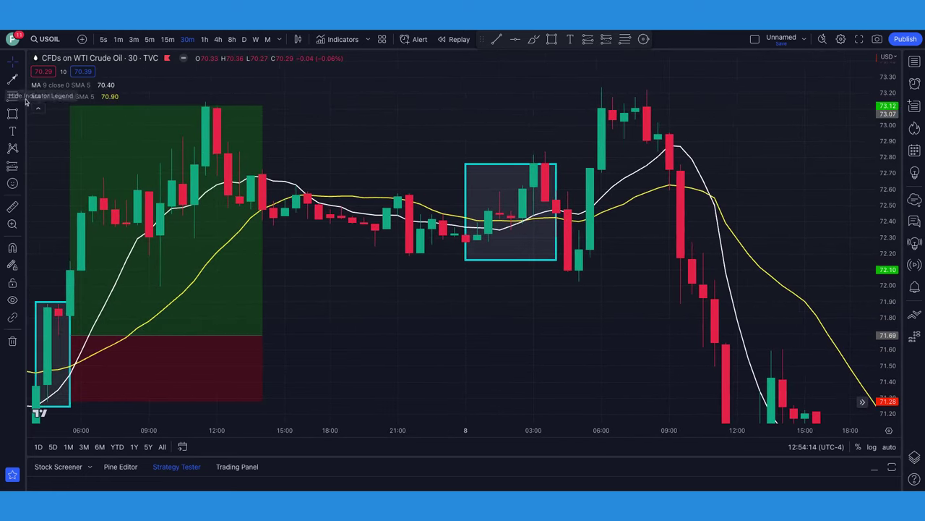
left_click_drag(491, 199, 511, 230)
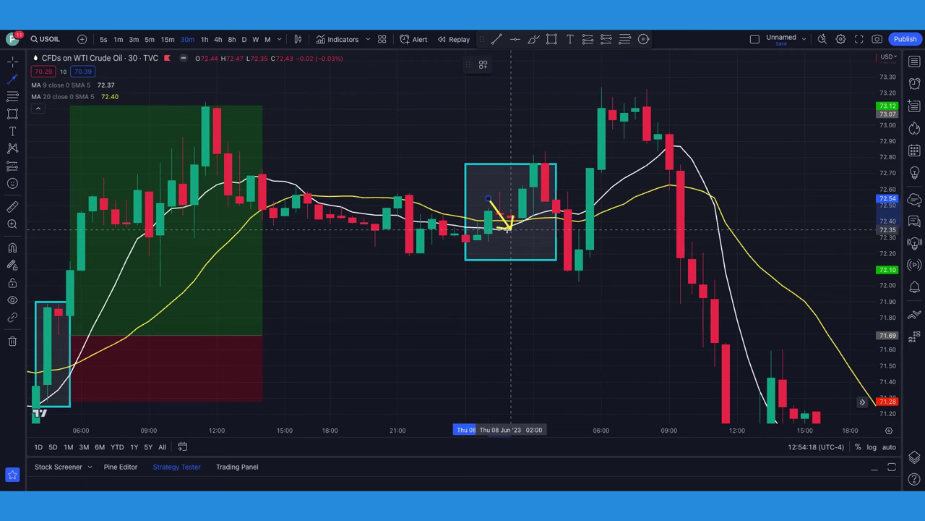